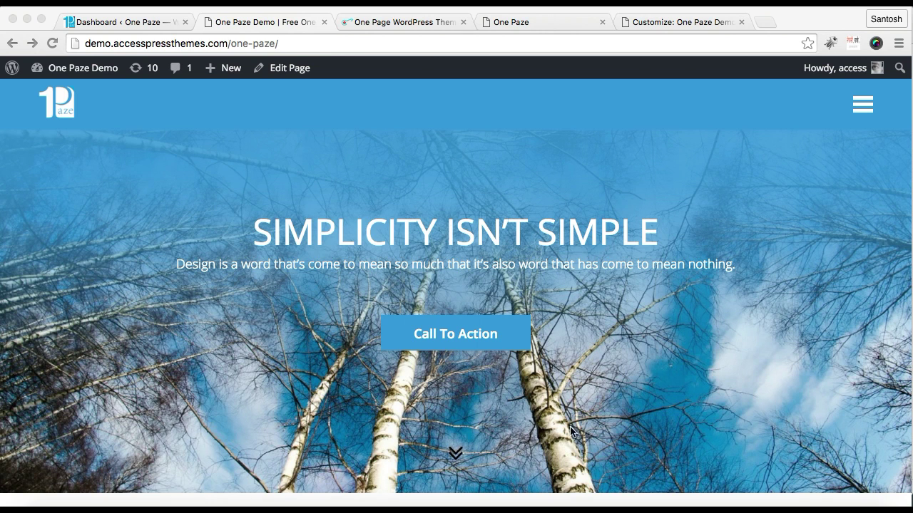
Examine the demo home page's Recent Blogs section and the call-to-action and testimonial sections around it.
scroll(566, 401, down, 20)
scroll(570, 429, down, 10)
scroll(571, 428, up, 1)
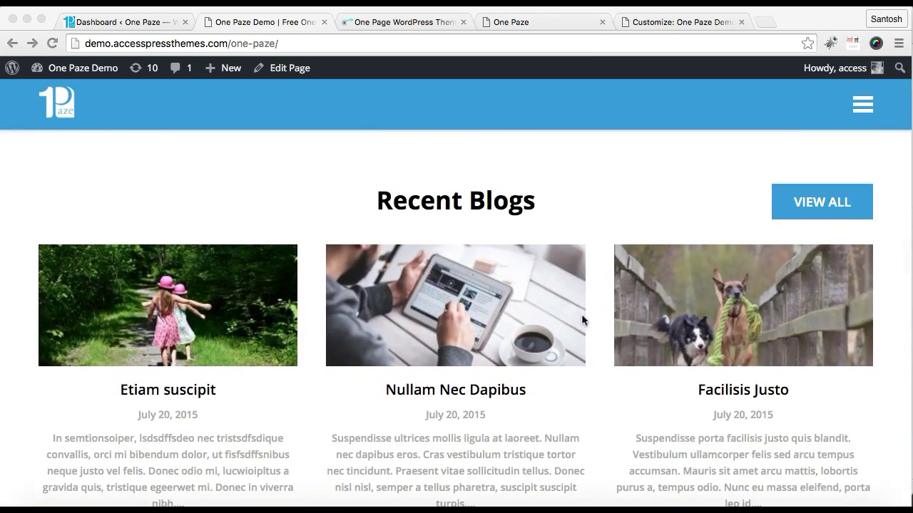
scroll(454, 373, up, 20)
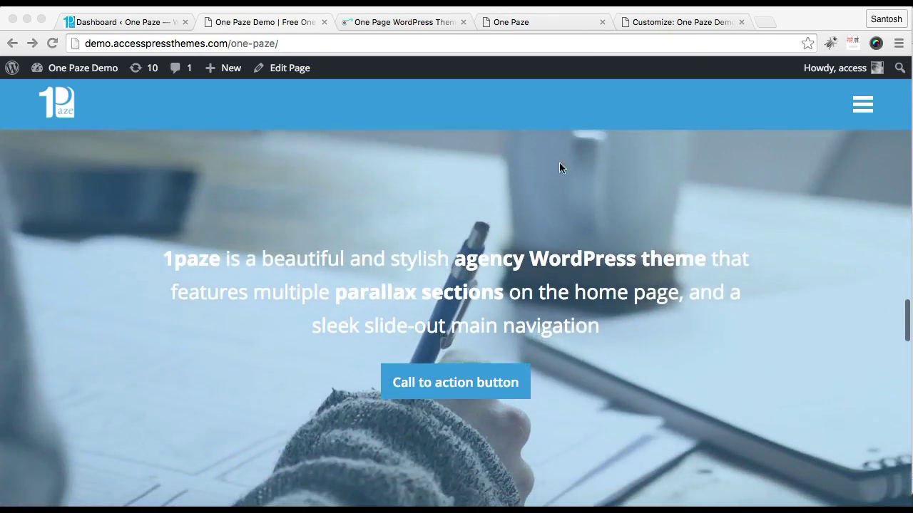
scroll(415, 292, down, 8)
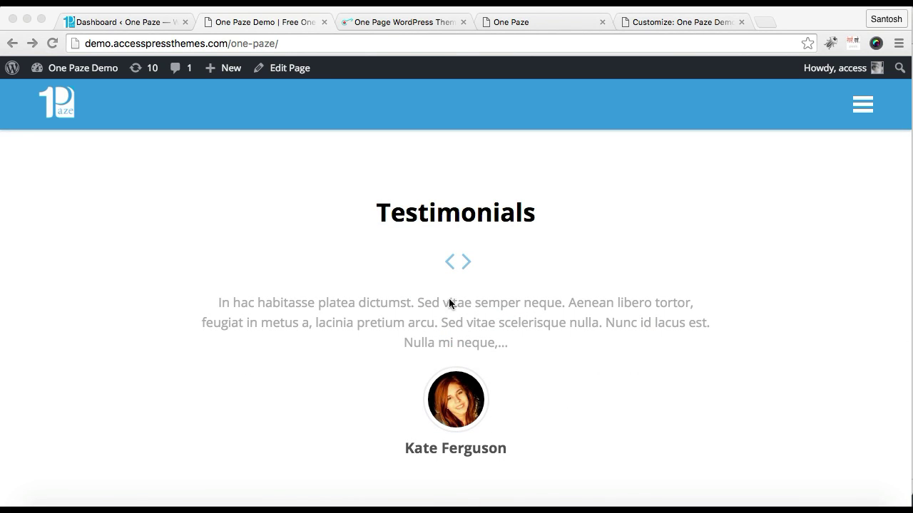
scroll(383, 217, up, 8)
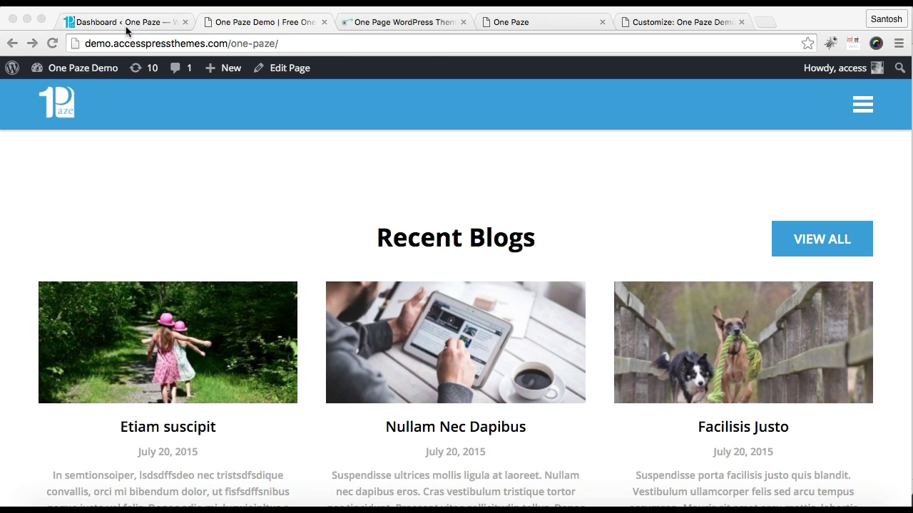
Open the local One Paze site's theme customizer in a new tab and go to the Blog Section of the Home Page Settings.
click(127, 25)
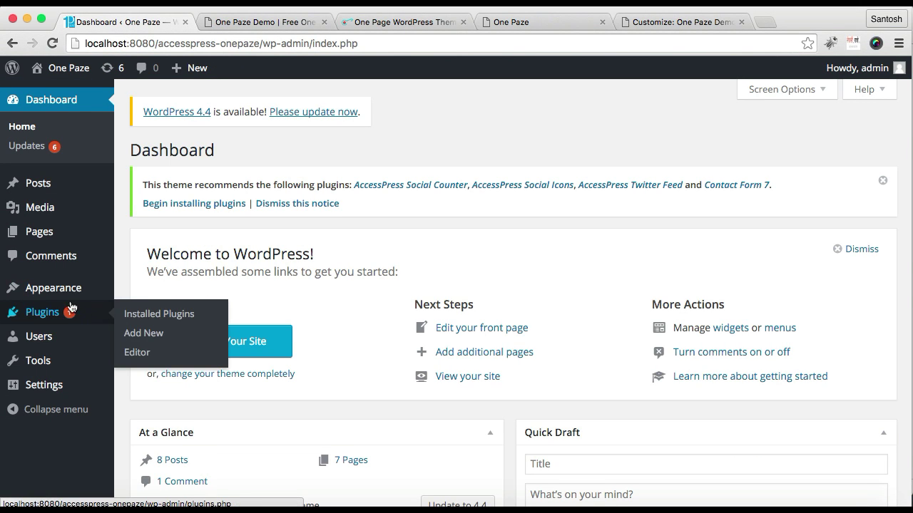
mouse_move(66, 294)
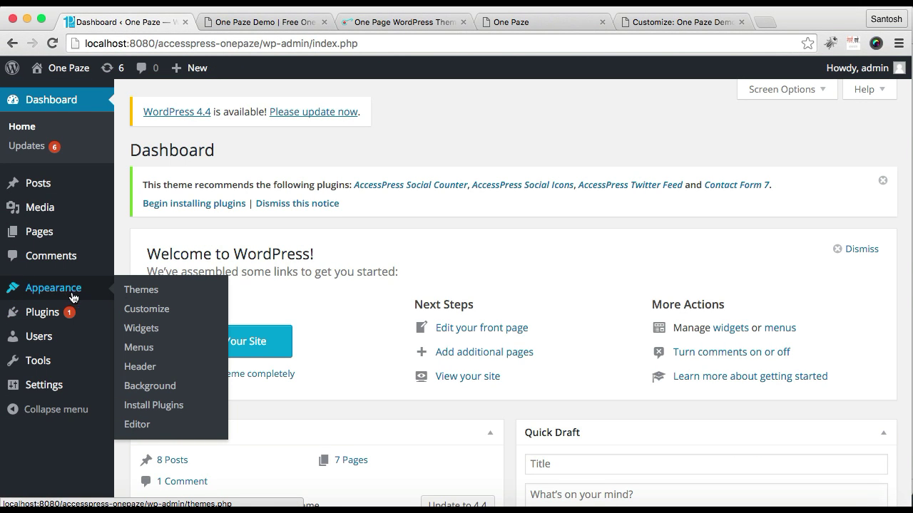
right_click(153, 311)
click(168, 316)
click(259, 22)
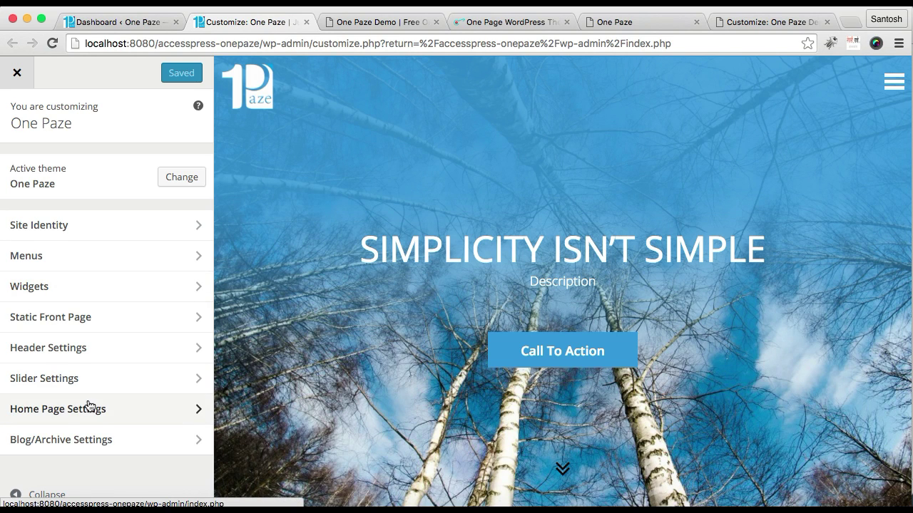
click(53, 419)
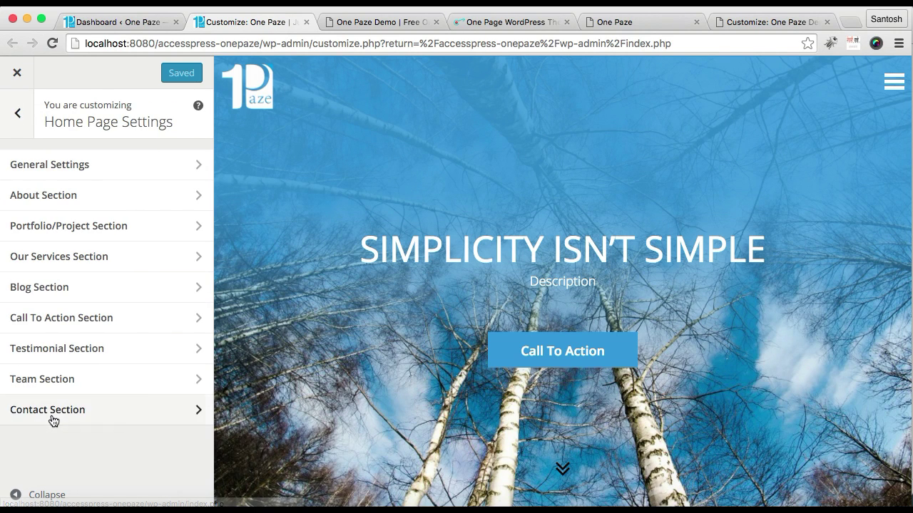
click(71, 299)
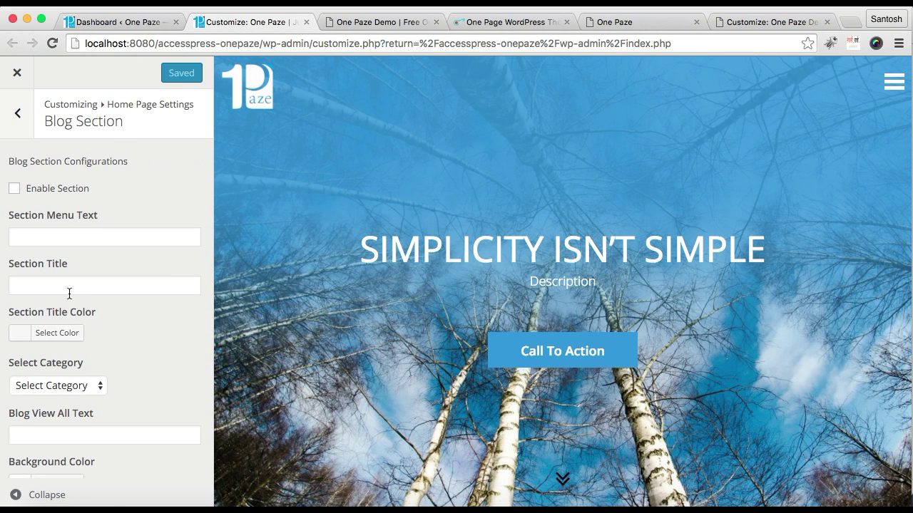
Enable the blog section with the menu text "Blogs" and the section title "Recent Blogs".
click(15, 189)
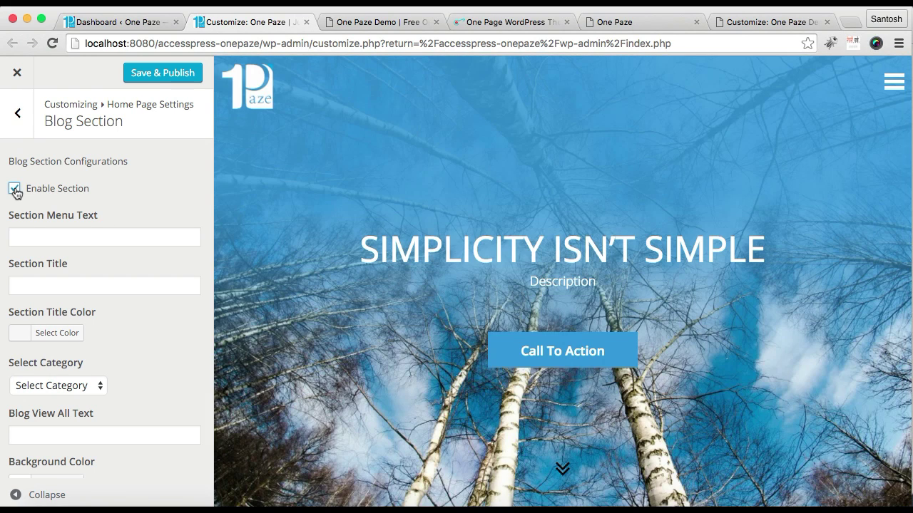
click(63, 236)
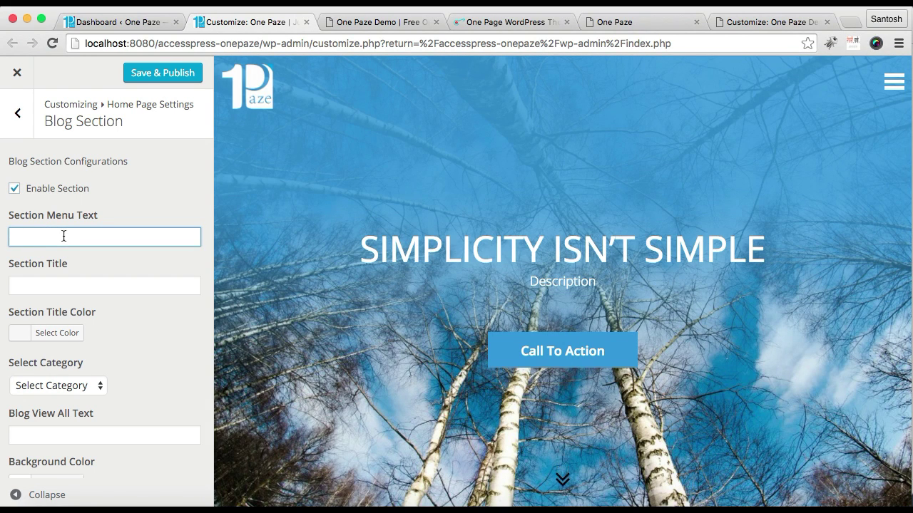
text(Blogs)
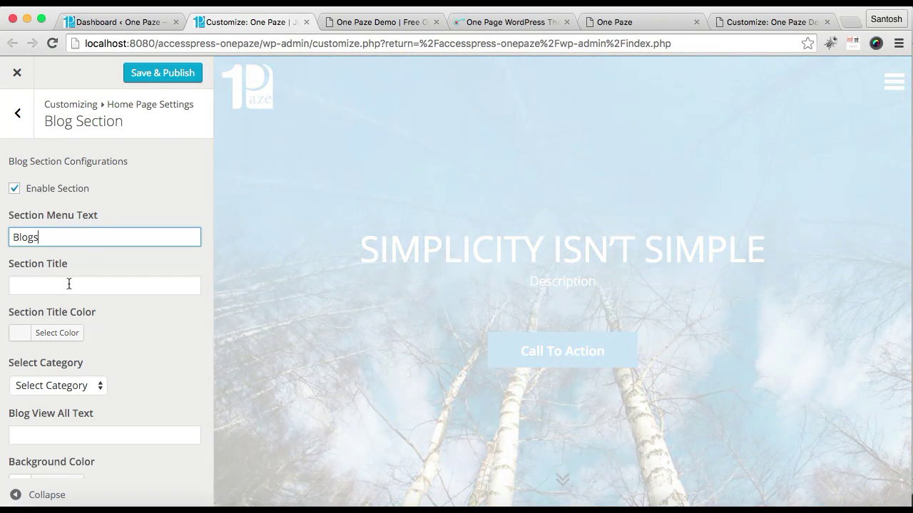
click(69, 284)
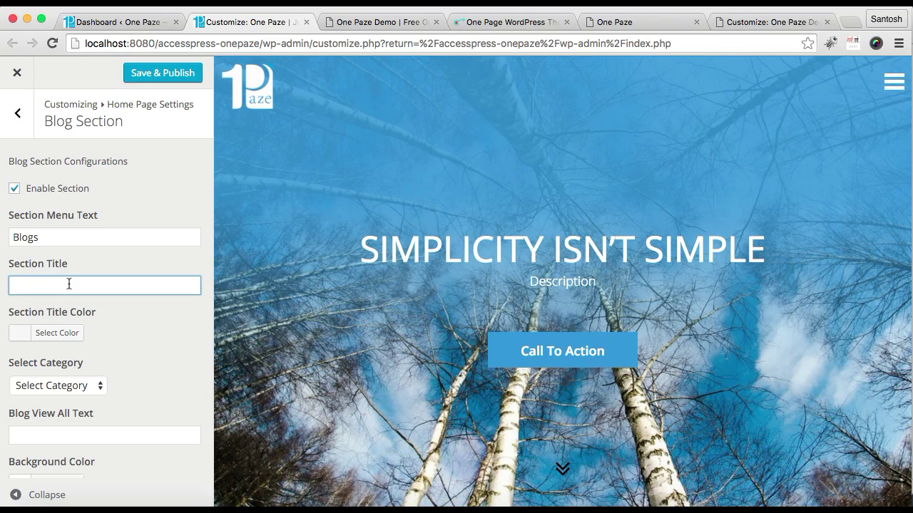
text(Recent Blogs)
Set the Blog View All Text to "View all" and publish the blog section settings.
scroll(102, 332, down, 3)
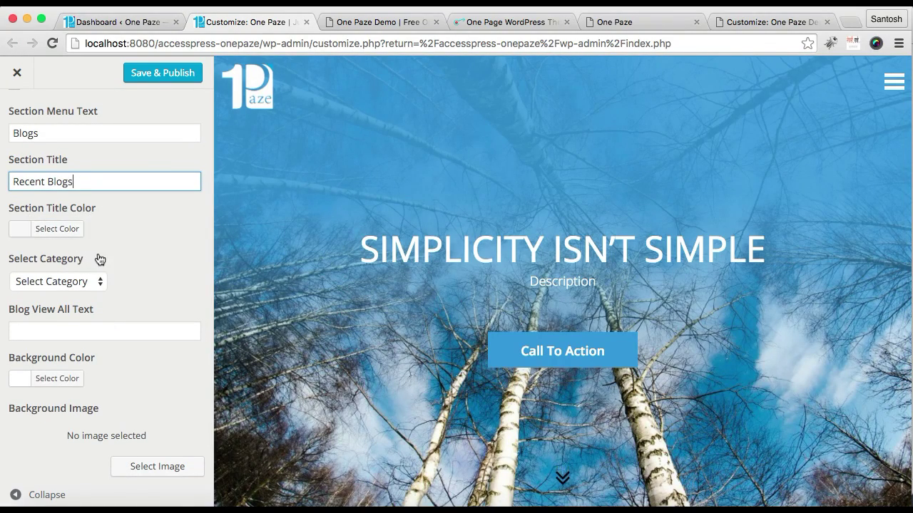
scroll(108, 284, down, 1)
scroll(109, 284, up, 1)
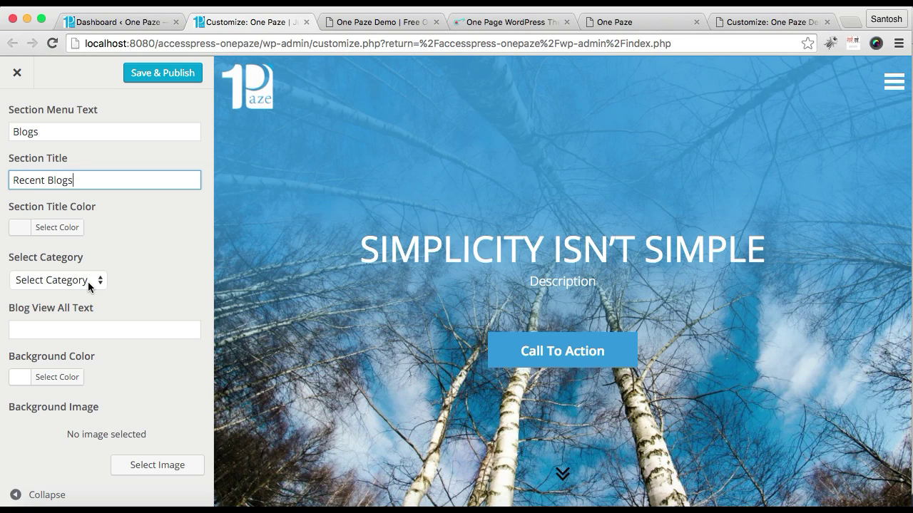
scroll(149, 322, down, 1)
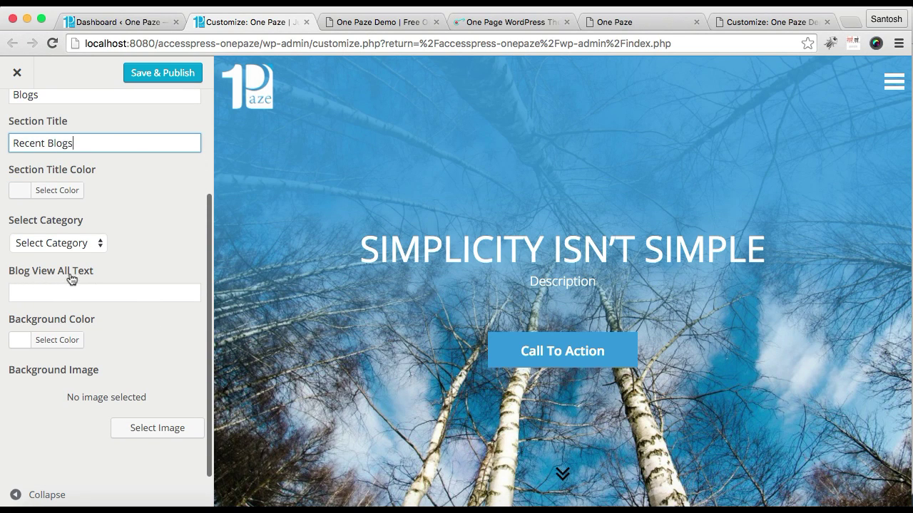
click(82, 293)
text(View)
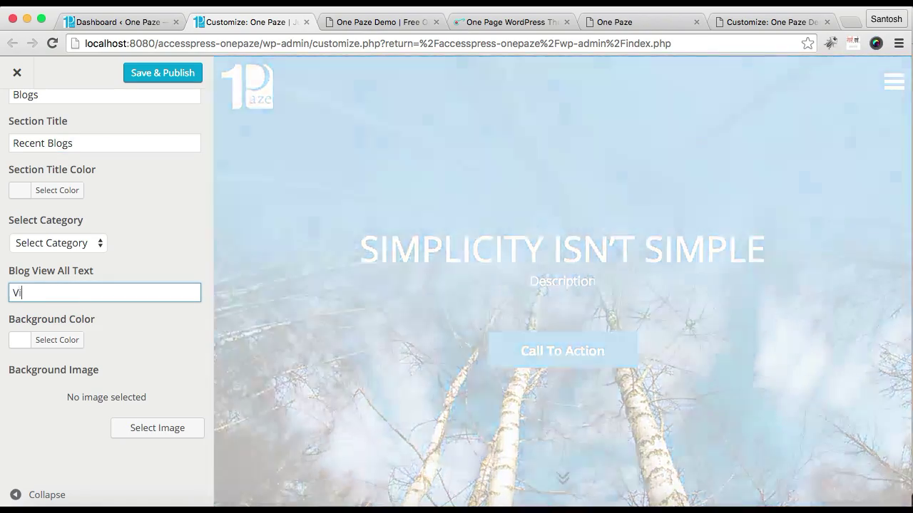
text( all)
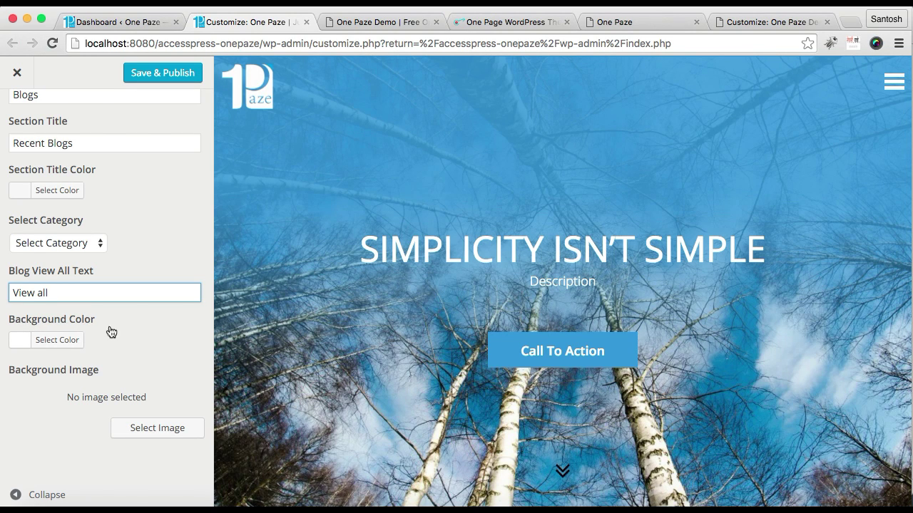
click(164, 78)
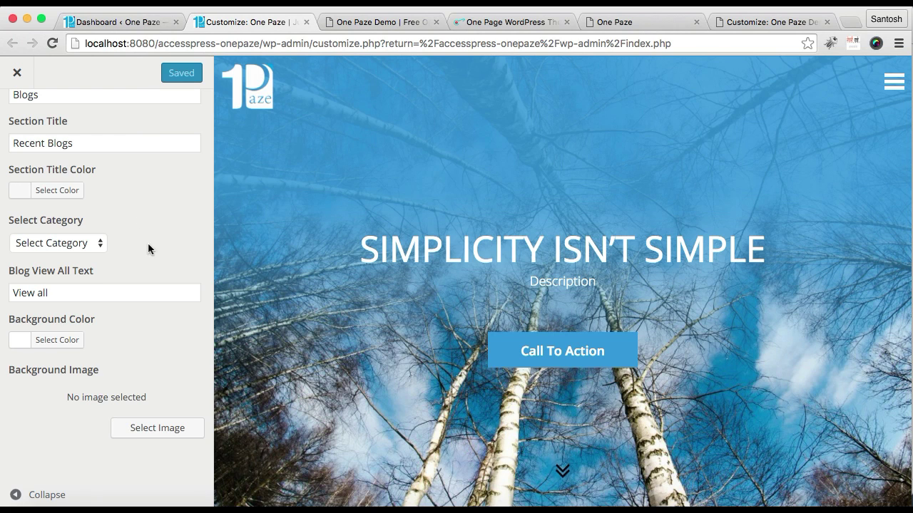
Add a new post category named "Blog" from the site's dashboard, with no parent.
scroll(149, 247, up, 2)
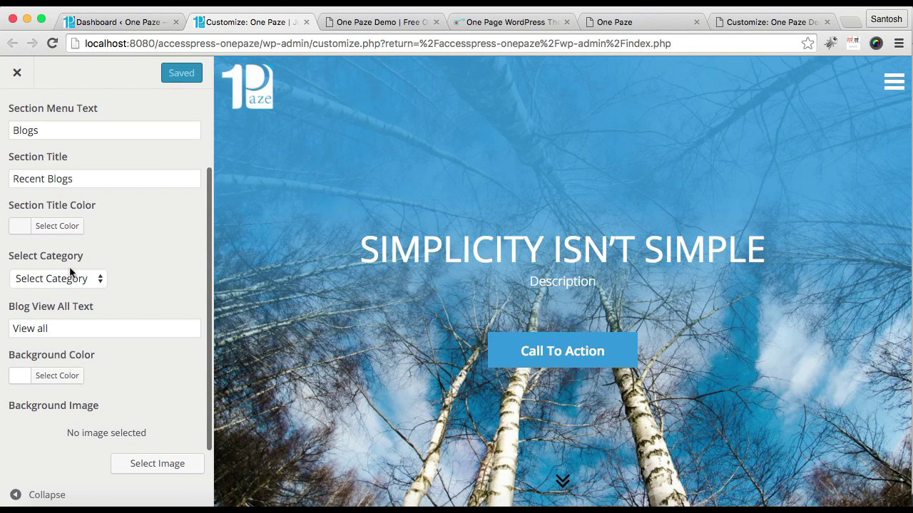
click(106, 25)
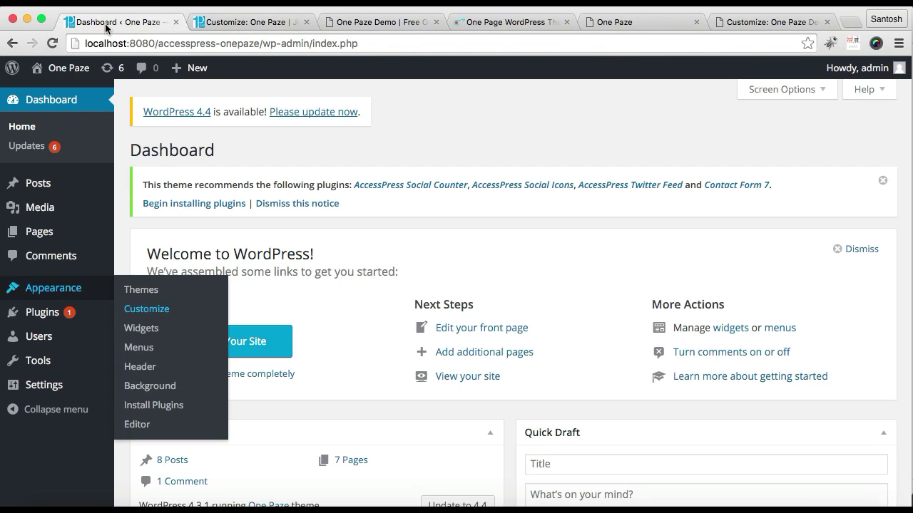
mouse_move(47, 186)
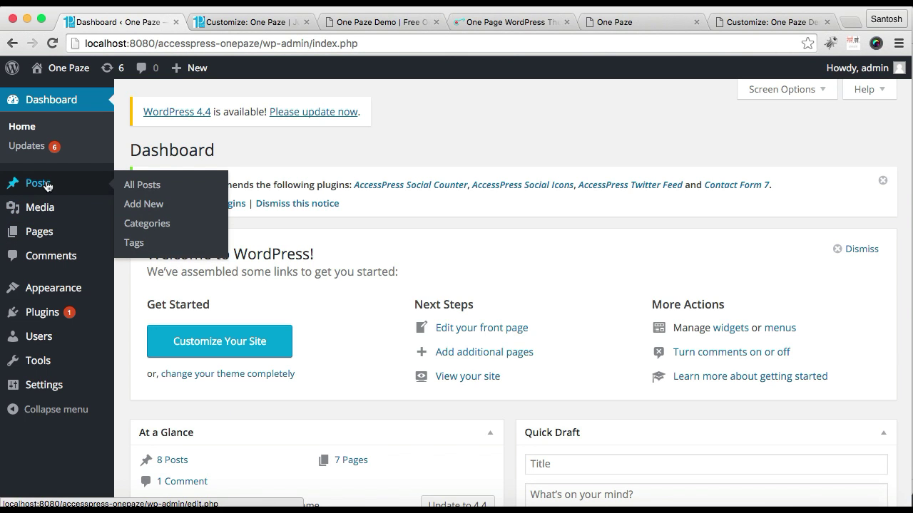
click(150, 225)
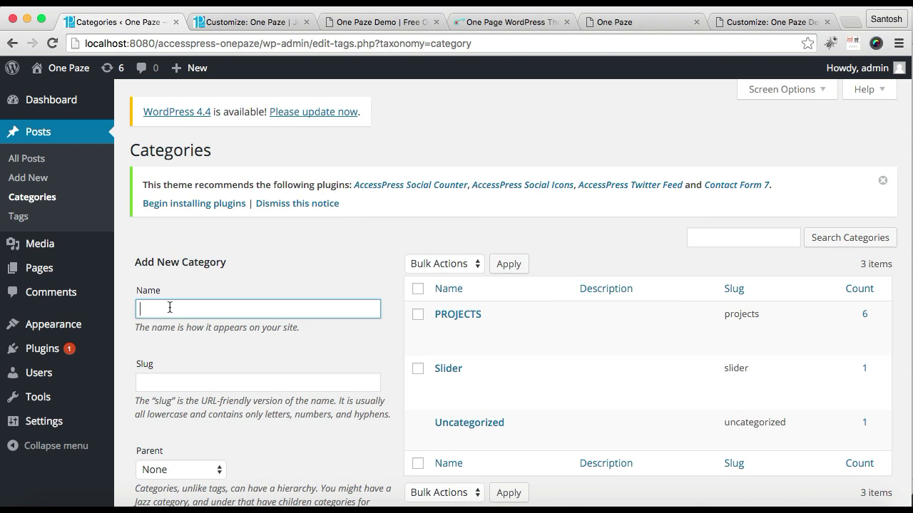
scroll(237, 343, down, 5)
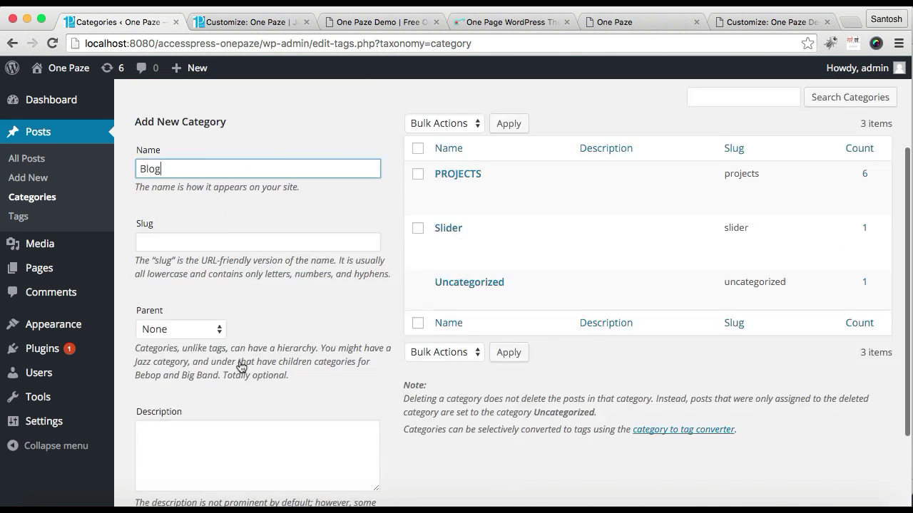
scroll(203, 436, up, 1)
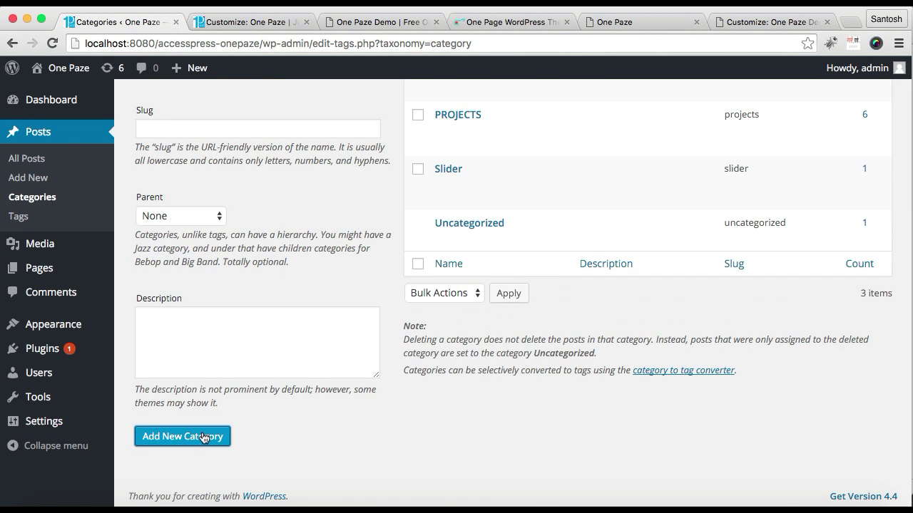
scroll(590, 205, up, 4)
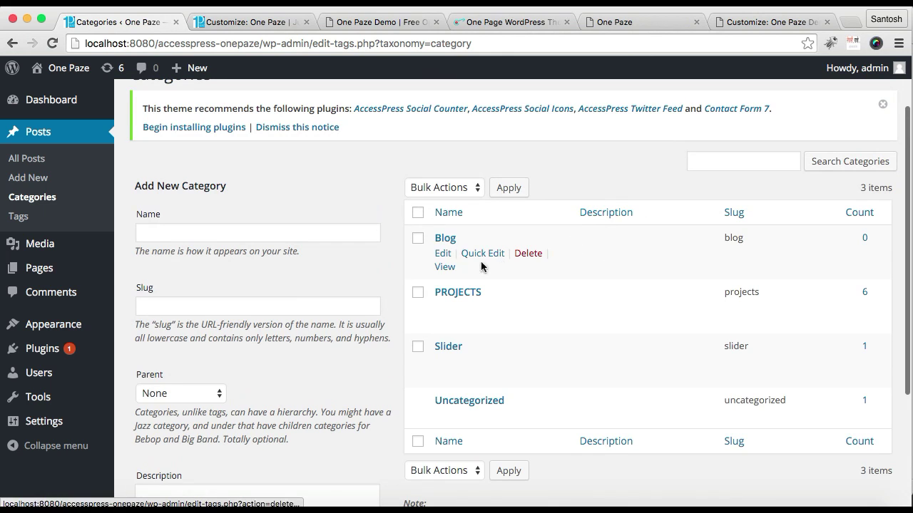
Start a new post titled "Blog 1" and fill its body with the "Lorem Ipsum is simply dummy text" paragraph from the TextEdit document.
click(864, 239)
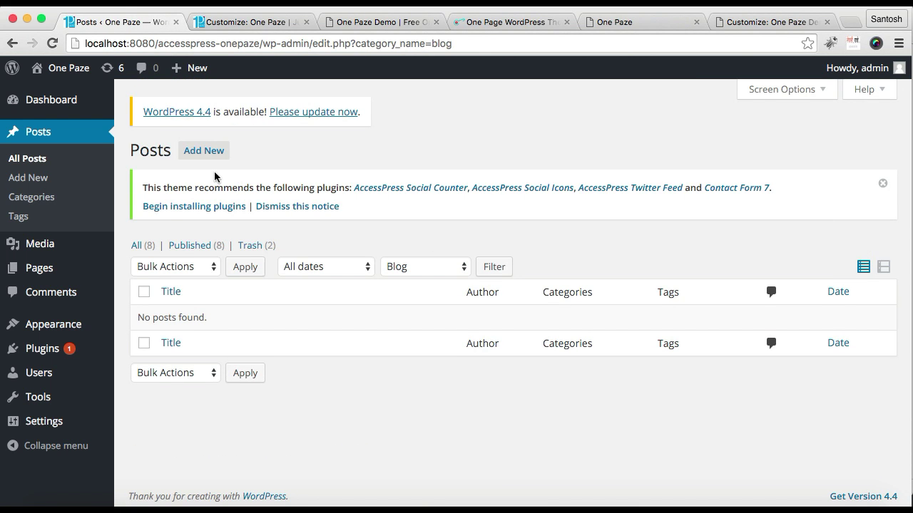
click(203, 151)
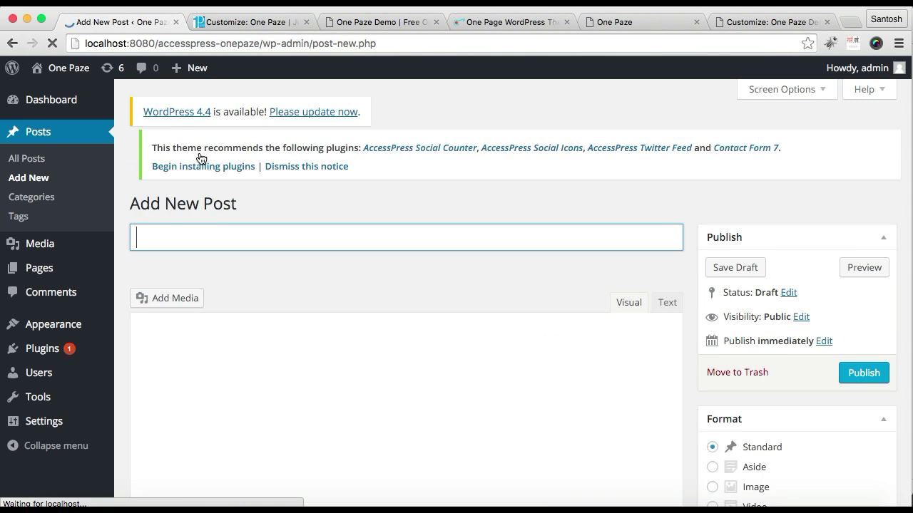
click(211, 243)
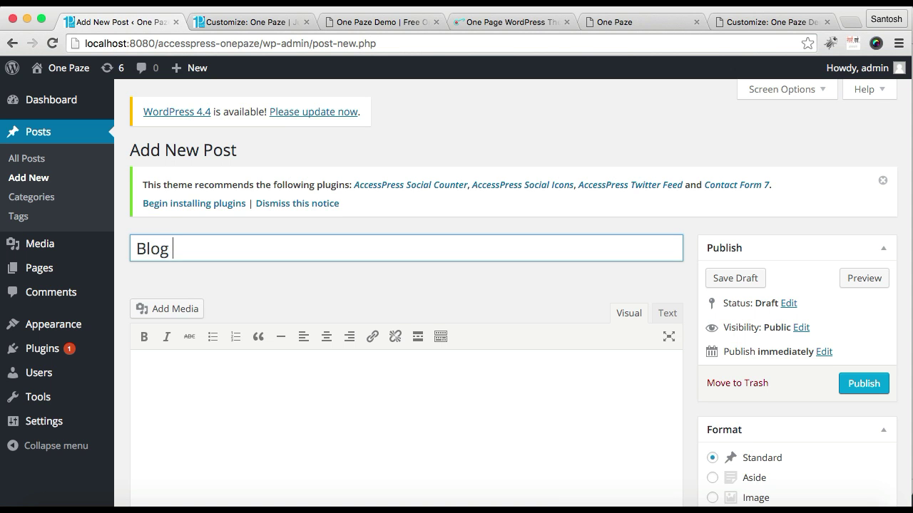
click(277, 426)
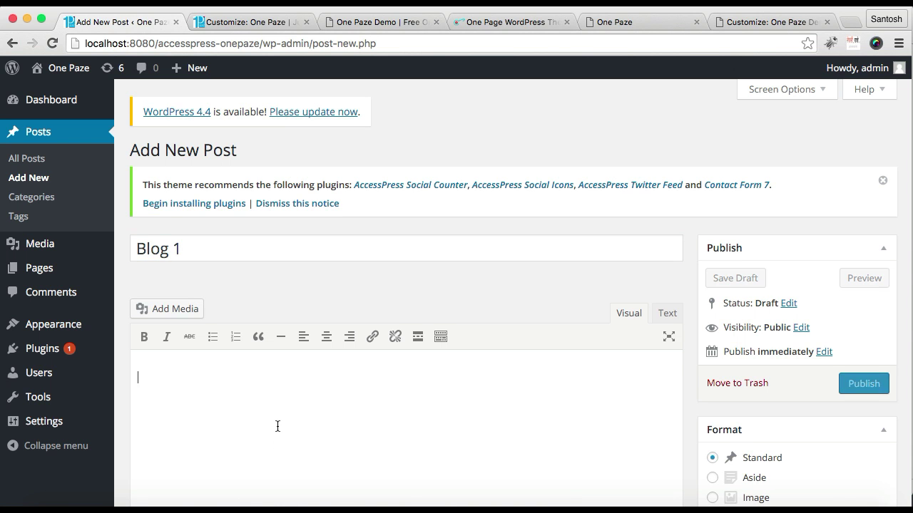
click(211, 506)
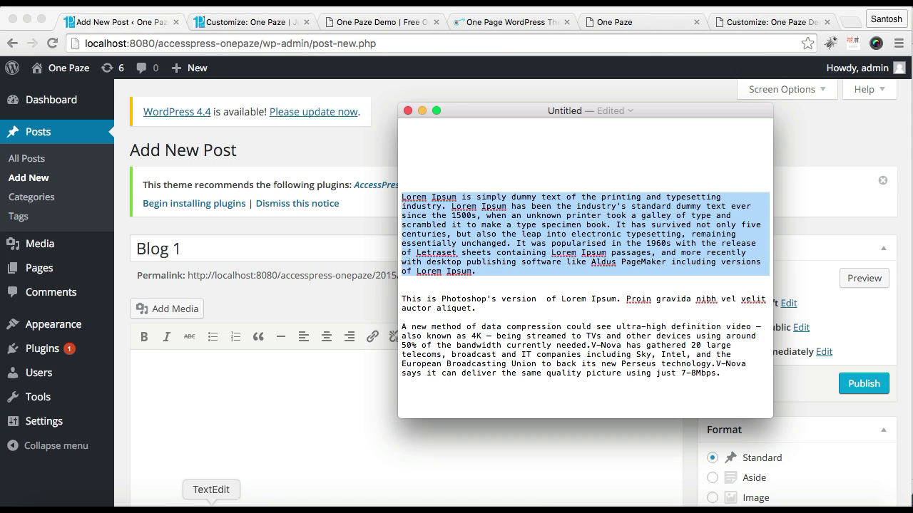
click(179, 460)
text(Lorem Ipsum is simply dummy text of the printing and typesetting industry. Lorem Ipsum has been the industry's standard dummy text ever since the 1500s, when an unknown printer took a galley of type and scrambled it to make a type specimen book. It has survived not only five centuries, but also the leap into electronic typesetting, remaining essentially unchanged. It was popularised in the 1960s with the release of Letraset sheets containing Lorem Ipsum passages, and more recently with desktop publishing software like Aldus PageMaker including versions of Lorem Ipsum.)
Assign the Blog 1 post to the Blog category and upload personal-804768_1280-1024x683.jpg as its featured image.
scroll(393, 368, down, 10)
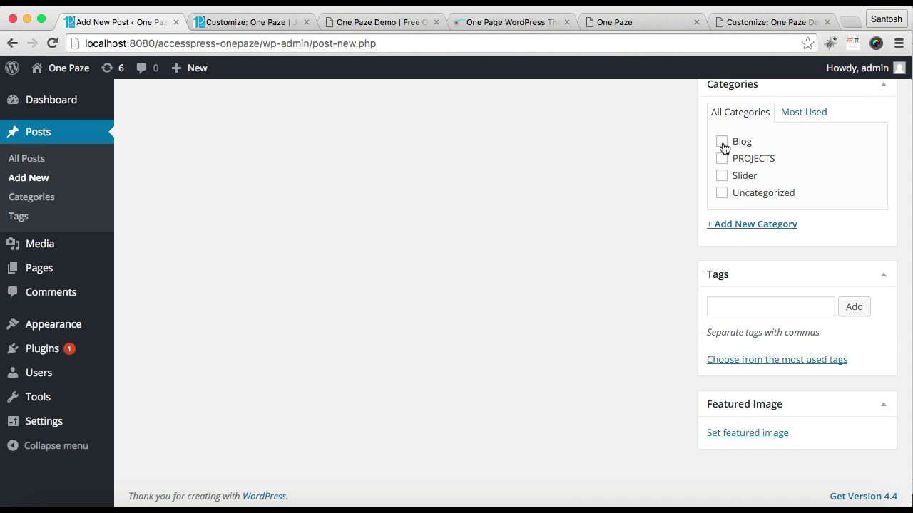
click(732, 432)
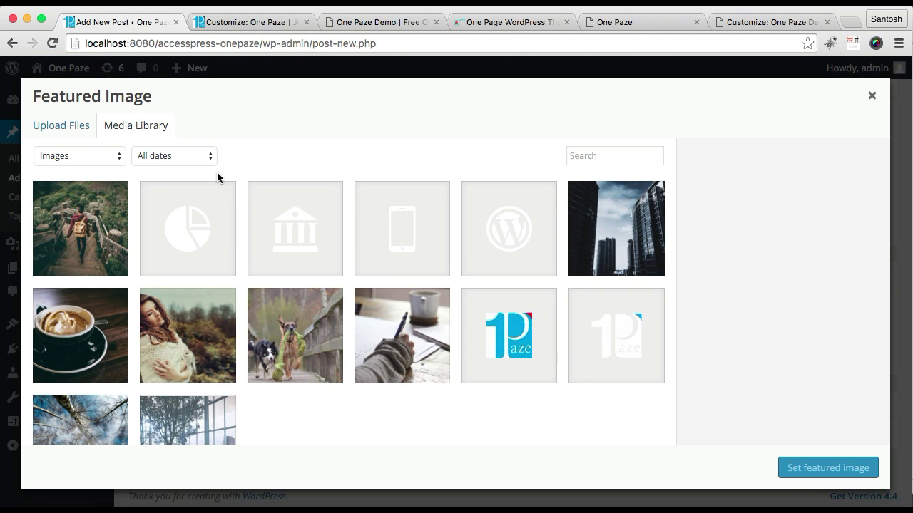
click(57, 126)
click(458, 306)
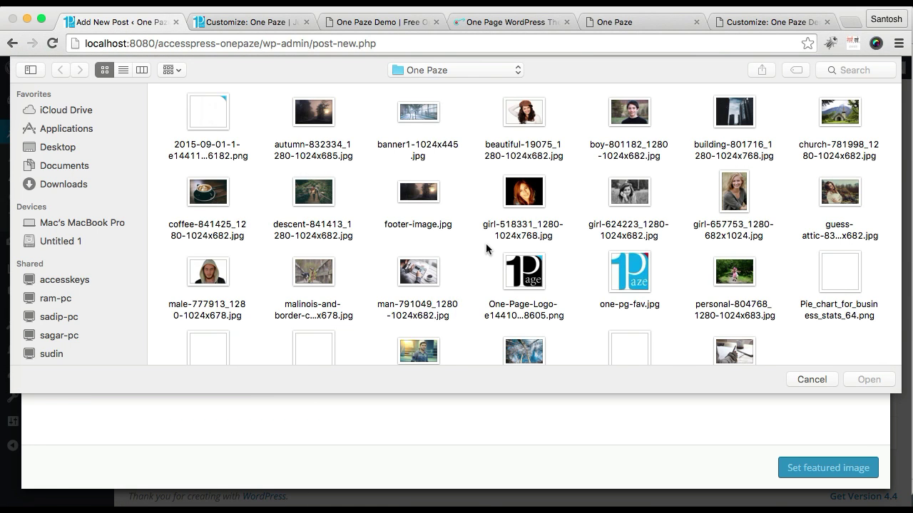
scroll(486, 248, down, 1)
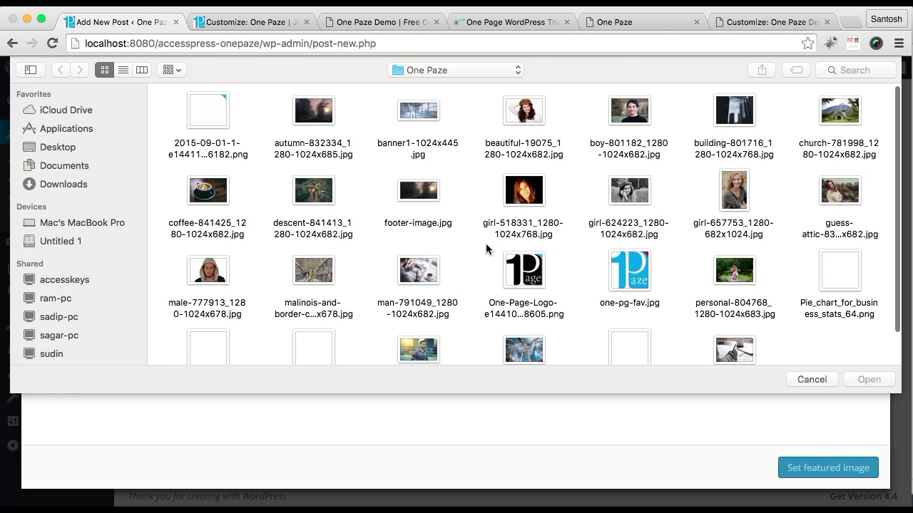
scroll(486, 248, down, 2)
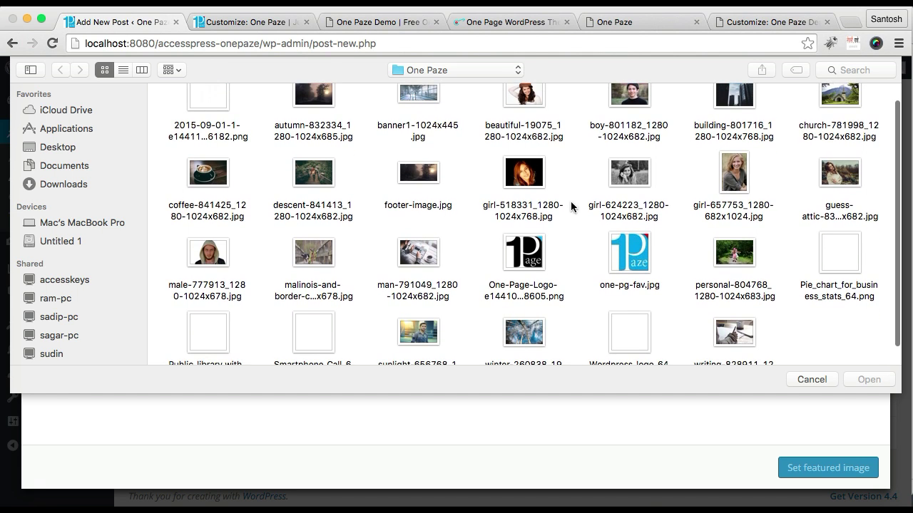
click(728, 255)
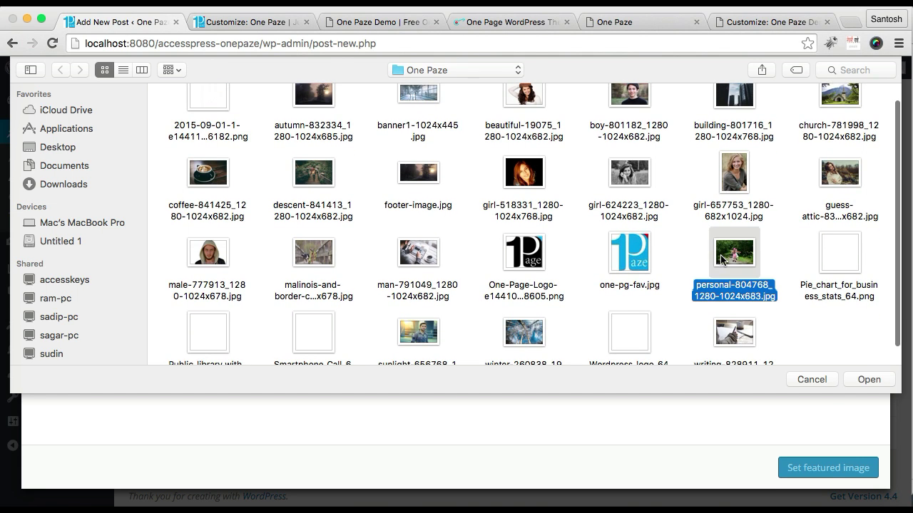
click(870, 380)
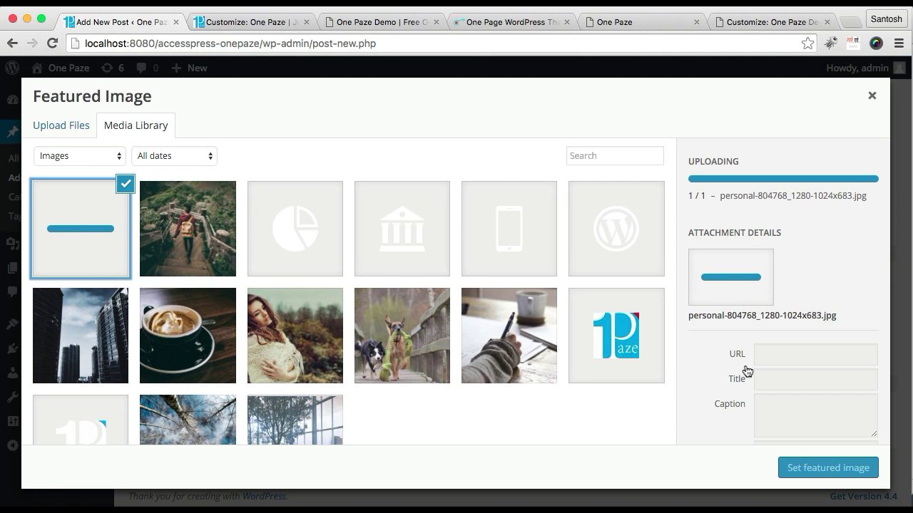
click(811, 476)
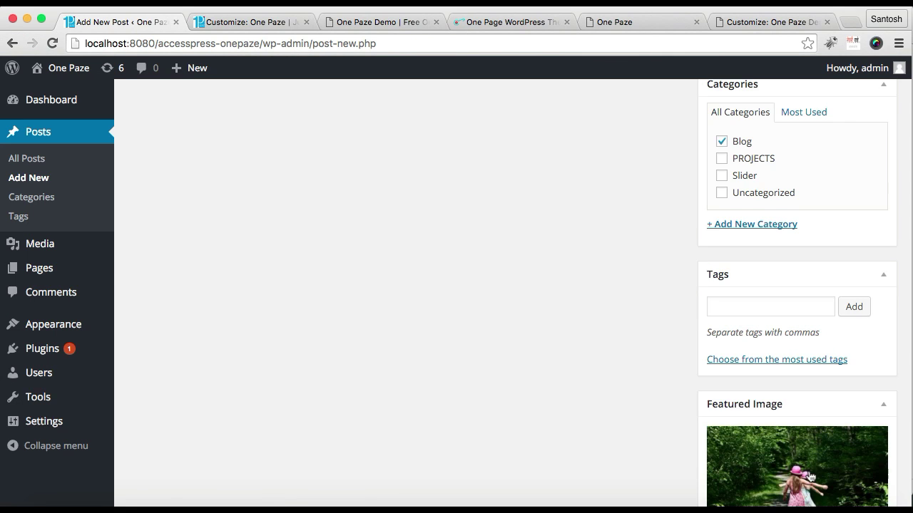
Publish the Blog 1 post.
scroll(784, 353, up, 5)
scroll(788, 345, up, 2)
click(865, 181)
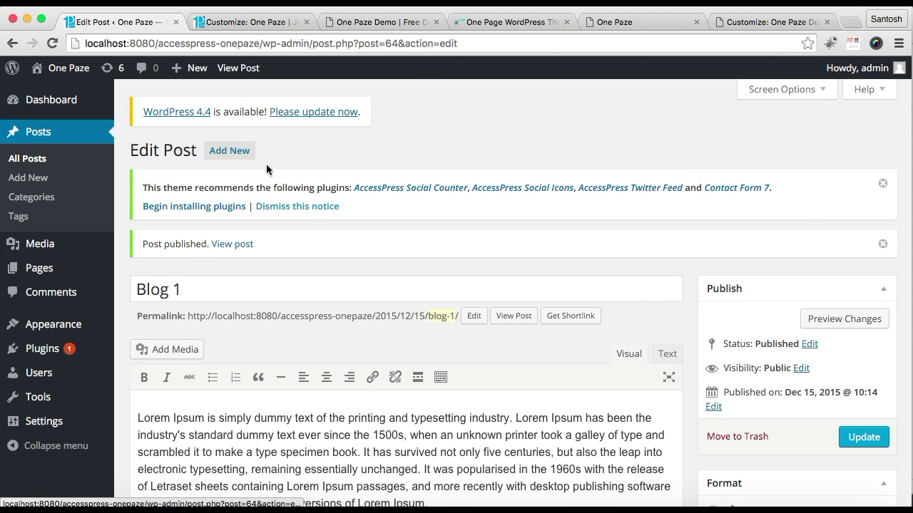
Start a new post titled "Blog 2" and fill its body with the copied "Lorem Ipsum is simply dummy text" paragraph.
click(229, 150)
click(246, 250)
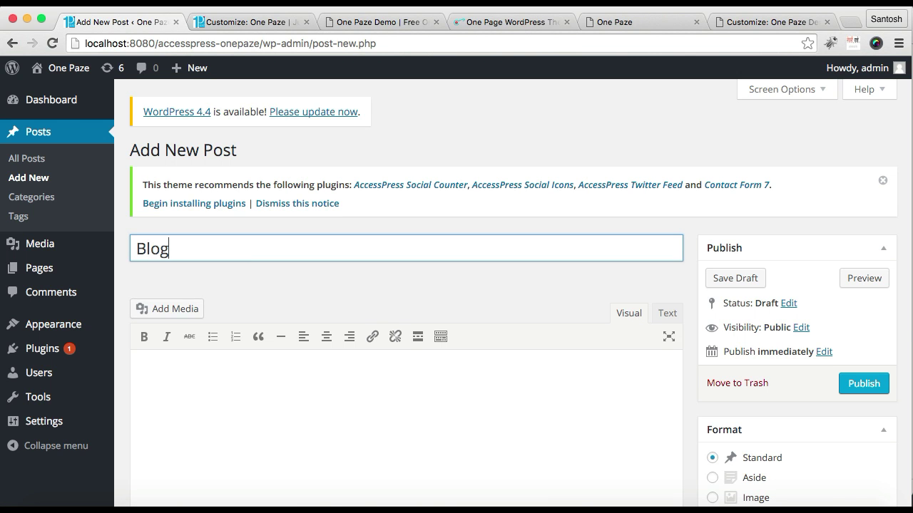
click(285, 397)
text(Lorem Ipsum is simply dummy text of the printing and typesetting industry. Lorem Ipsum has been the industry's standard dummy text ever since the 1500s, when an unknown printer took a galley of type and scrambled it to make a type specimen book. It has survived not only five centuries, but also the leap into electronic typesetting, remaining essentially unchanged. It was popularised in the 1960s with the release of Letraset sheets containing Lorem Ipsum passages, and more recently with desktop publishing software like Aldus PageMaker including versions of Lorem Ipsum.)
Put Blog 2 in the Blog category with coffee-841425_1280-1024x682.jpg from the media library as featured image, and publish it.
scroll(466, 348, down, 10)
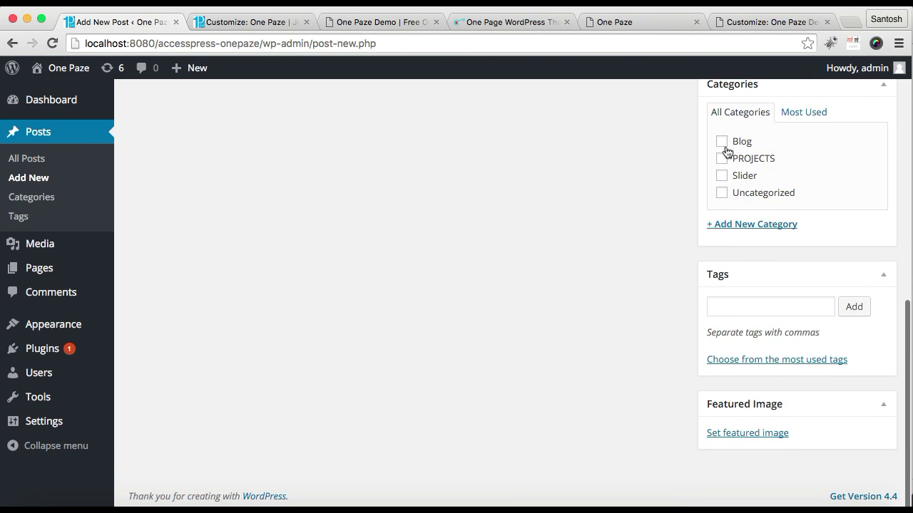
click(749, 433)
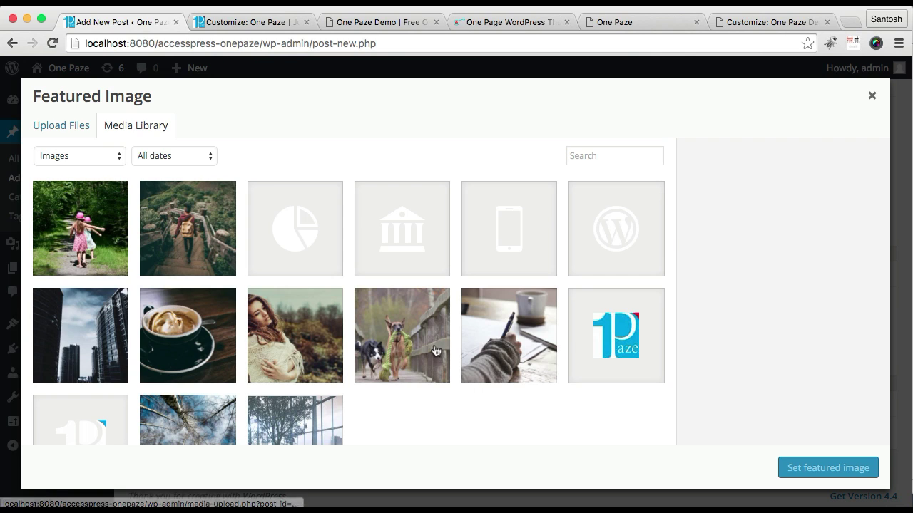
click(169, 319)
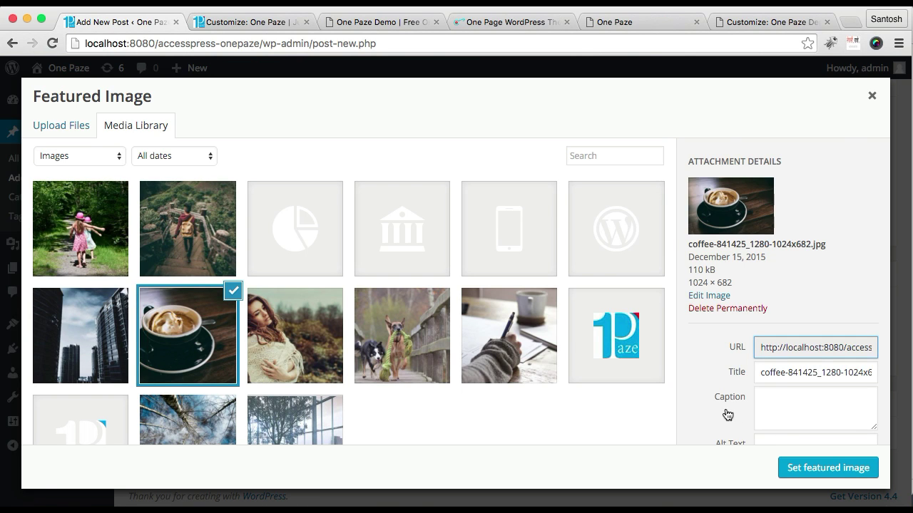
click(852, 466)
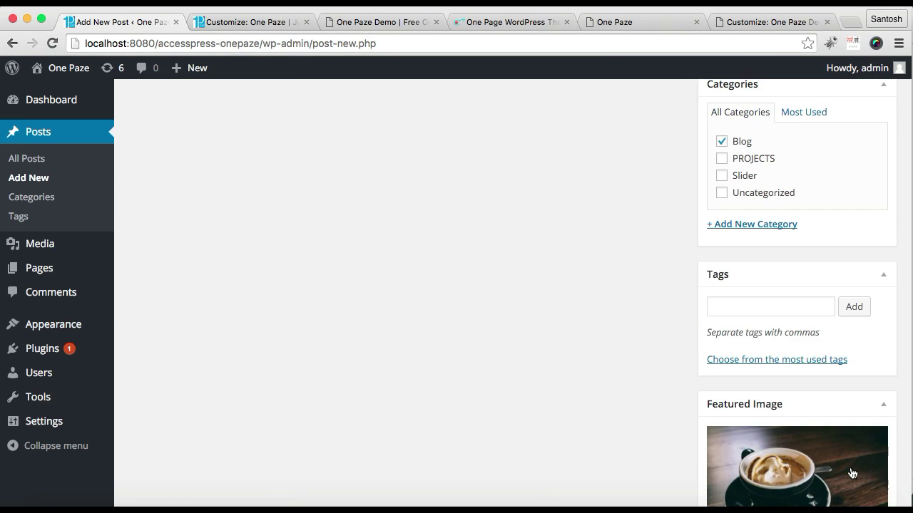
scroll(815, 261, up, 6)
click(853, 279)
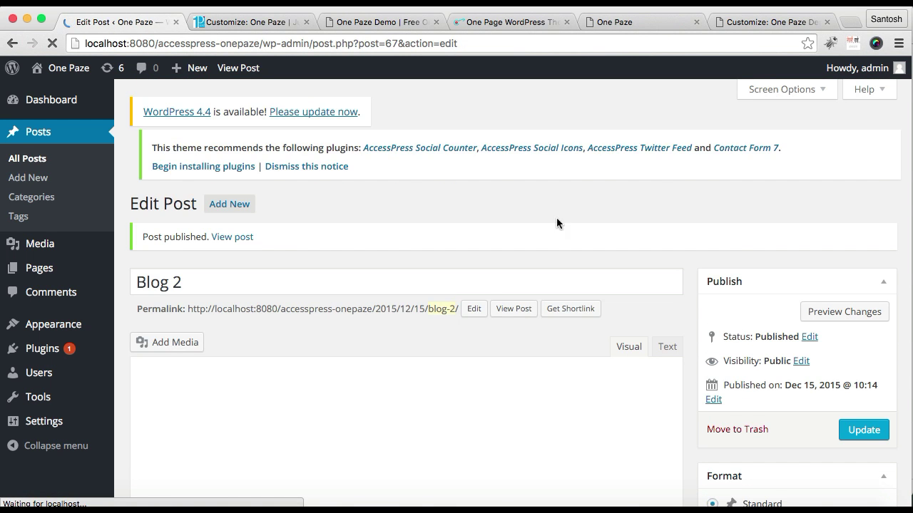
Start a new post titled "Blog 3" and fill its body with the copied "Lorem Ipsum is simply dummy text" paragraph.
click(217, 153)
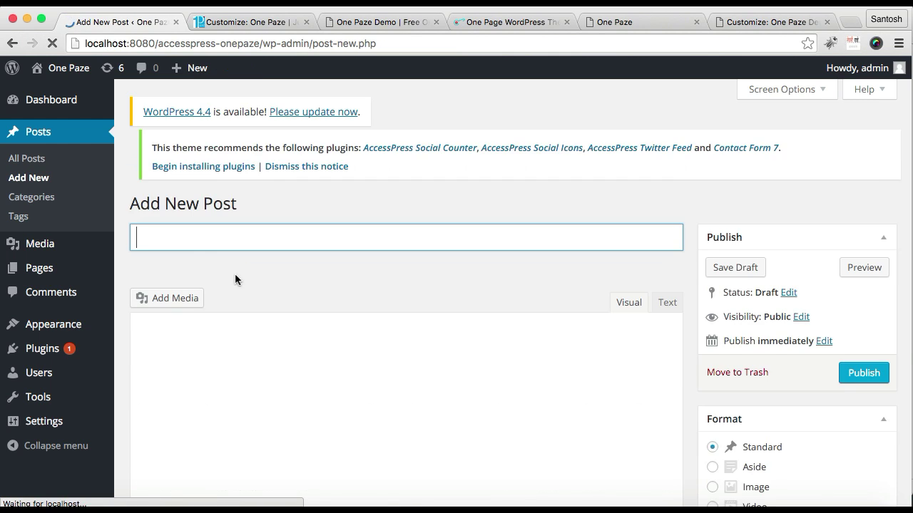
text(Blog 3)
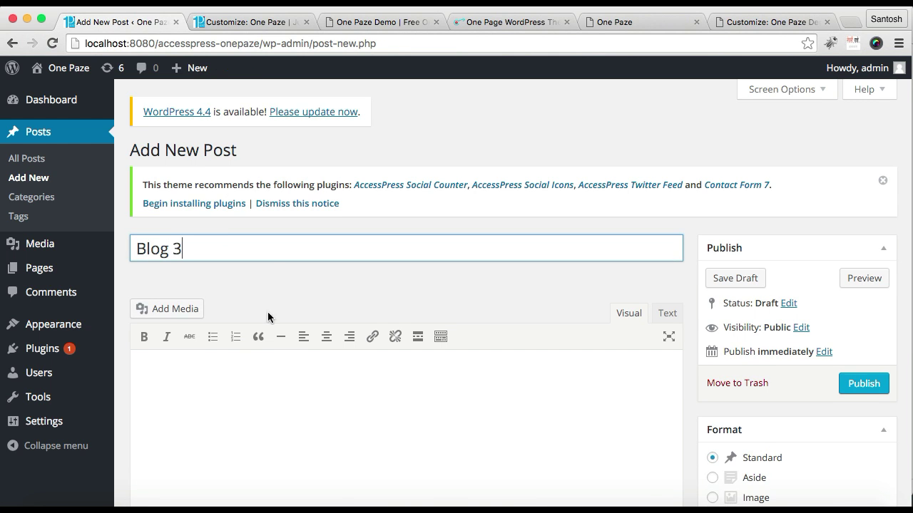
click(264, 381)
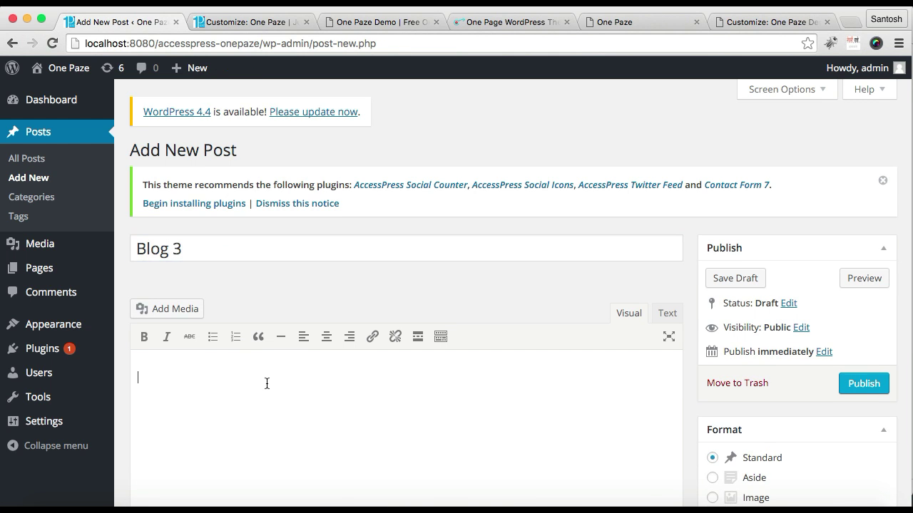
text(Lorem Ipsum is simply dummy text of the printing and typesetting industry. Lorem Ipsum has been the industry's standard dummy text ever since the 1500s, when an unknown printer took a galley of type and scrambled it to make a type specimen book. It has survived not only five centuries, but also the leap into electronic typesetting, remaining essentially unchanged. It was popularised in the 1960s with the release of Letraset sheets containing Lorem Ipsum passages, and more recently with desktop publishing software like Aldus PageMaker including versions of Lorem Ipsum.)
Upload girl-624223_1280-1024x682.jpg from the One Paze folder and set it as the Blog 3 post's featured image.
scroll(402, 395, down, 10)
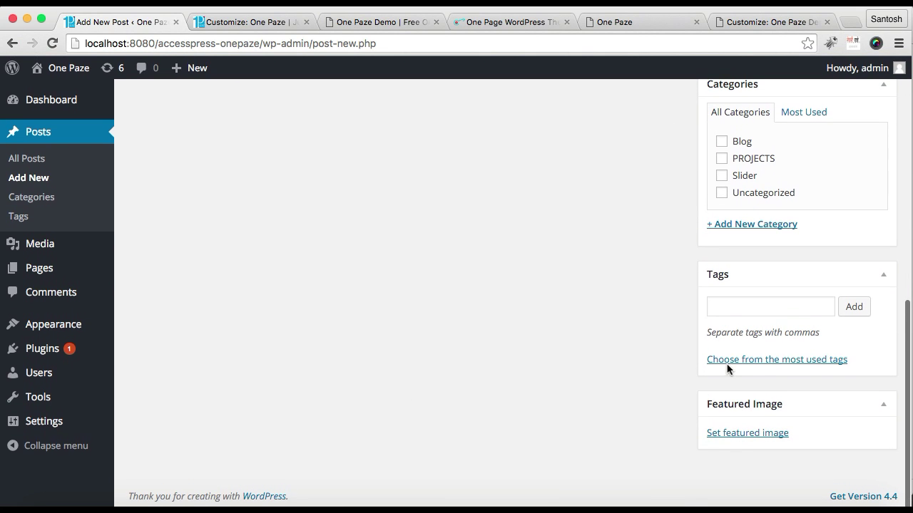
click(725, 433)
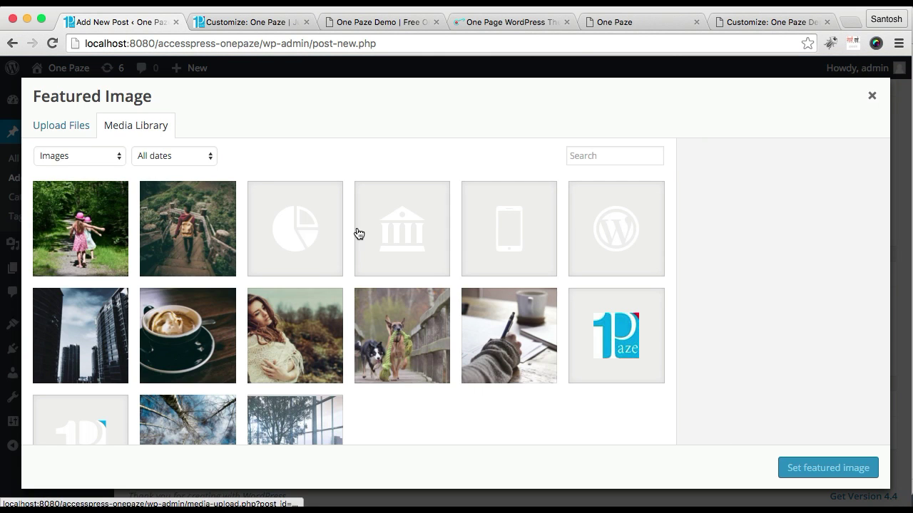
click(69, 125)
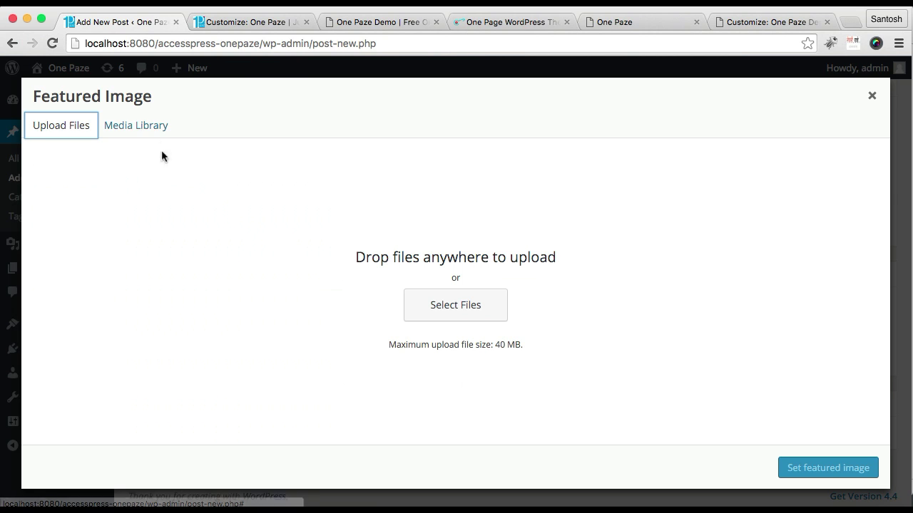
click(484, 312)
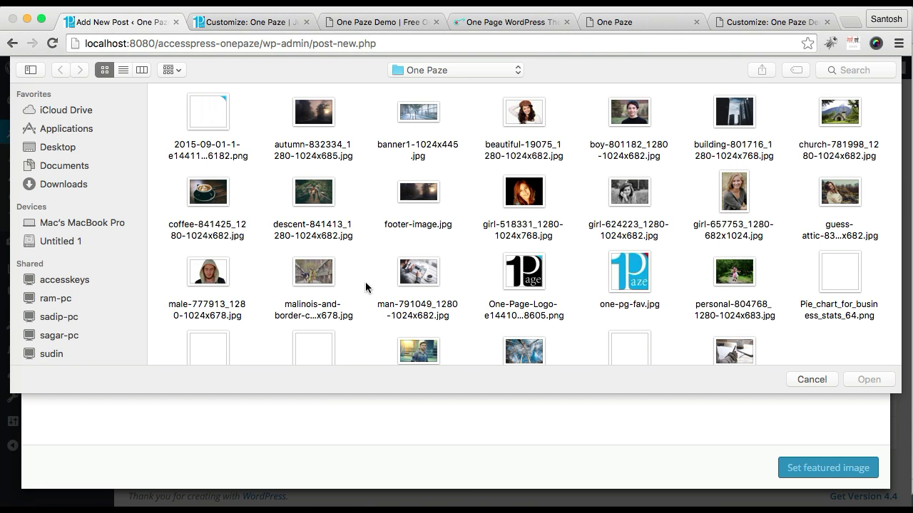
scroll(495, 281, down, 2)
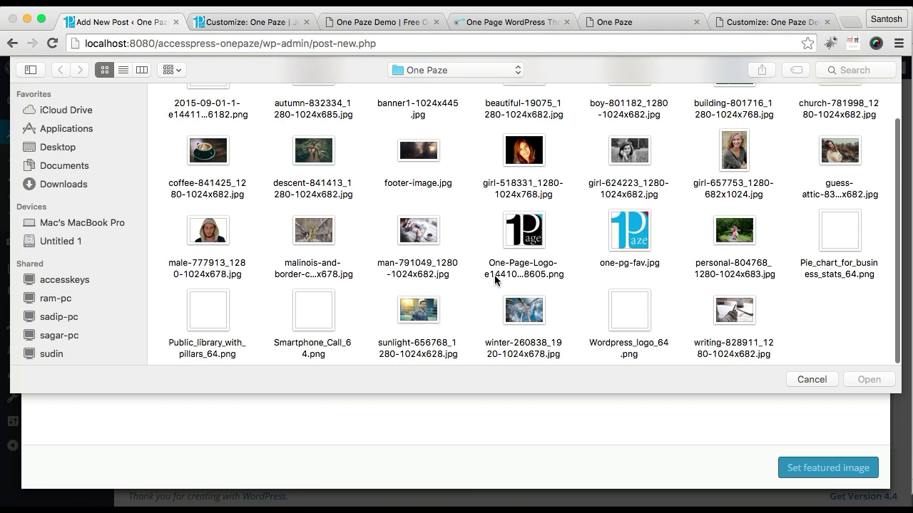
click(642, 158)
click(860, 382)
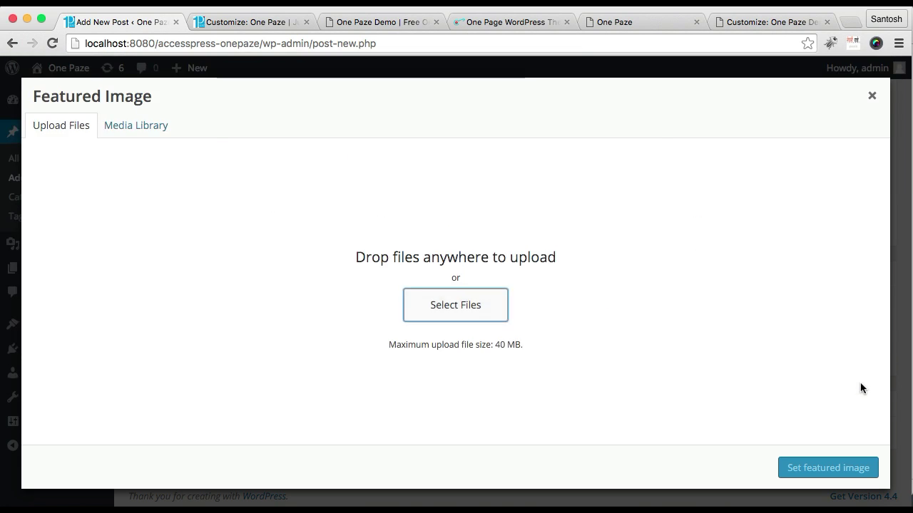
click(800, 463)
Assign the Blog 3 post to the Blog category and publish it.
scroll(806, 228, up, 5)
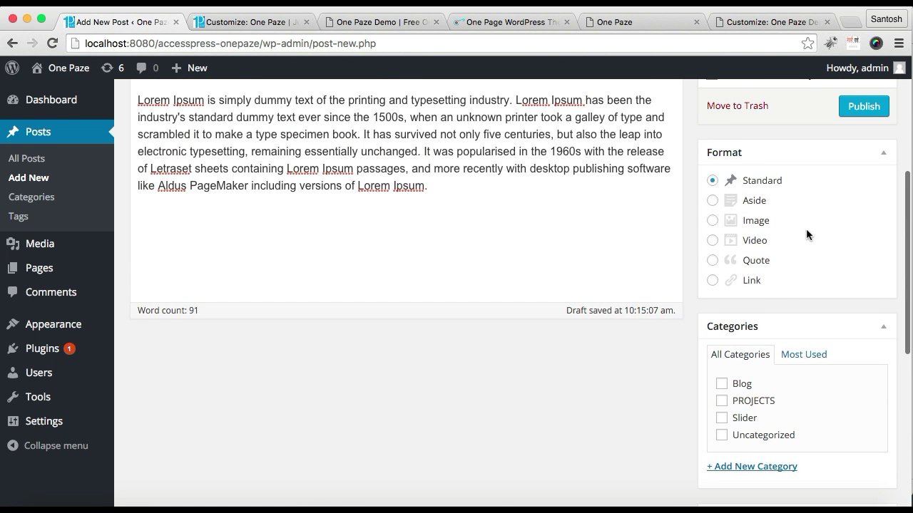
click(721, 384)
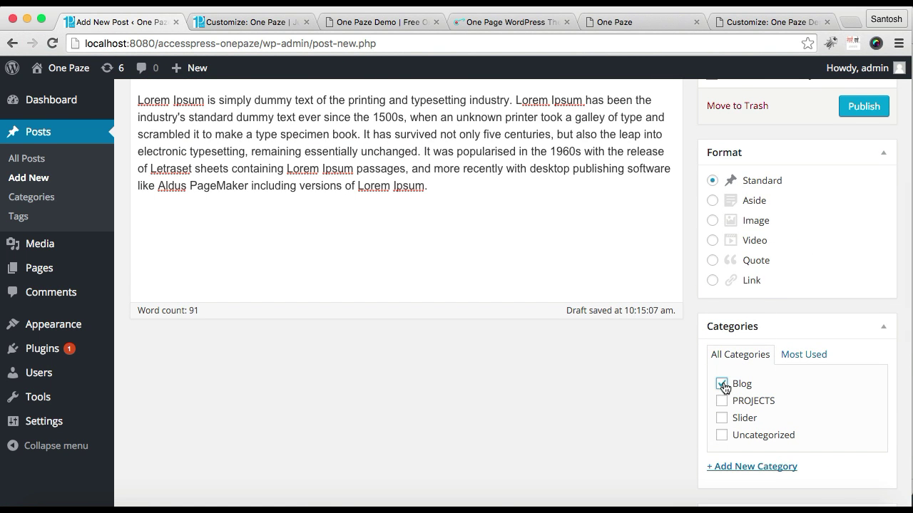
scroll(821, 266, up, 5)
click(862, 353)
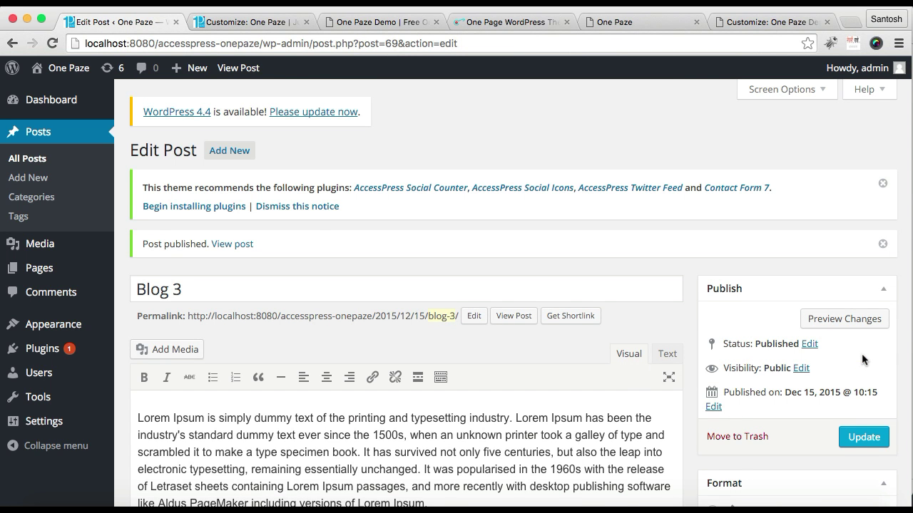
In the theme customizer's home page Blog Section, set the category to Blog and publish the change.
click(250, 22)
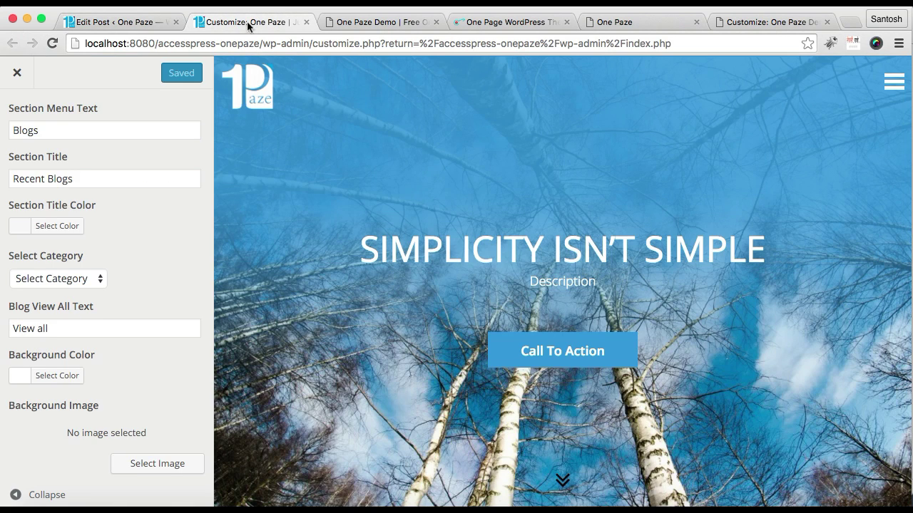
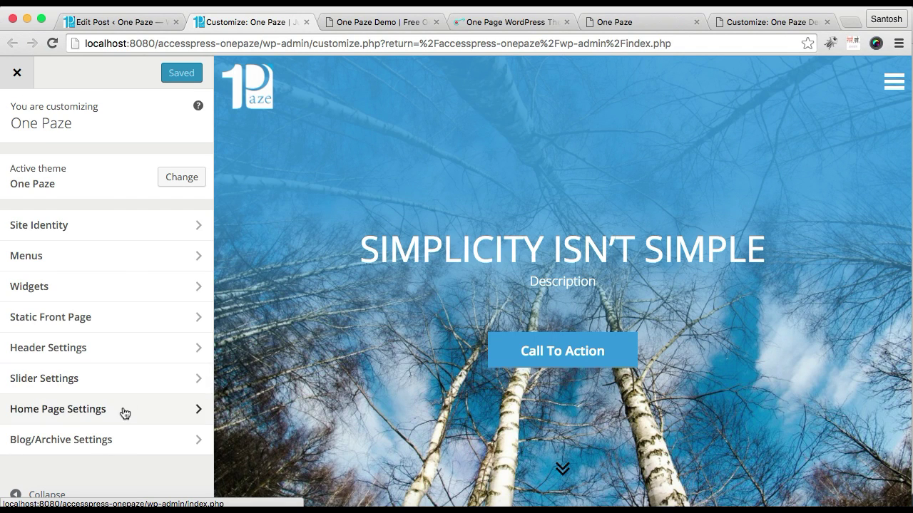
click(116, 411)
click(96, 296)
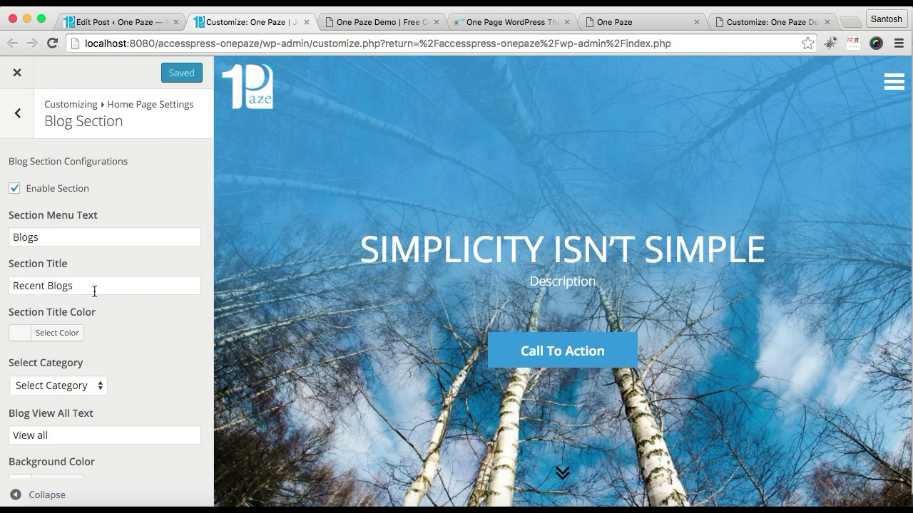
click(87, 389)
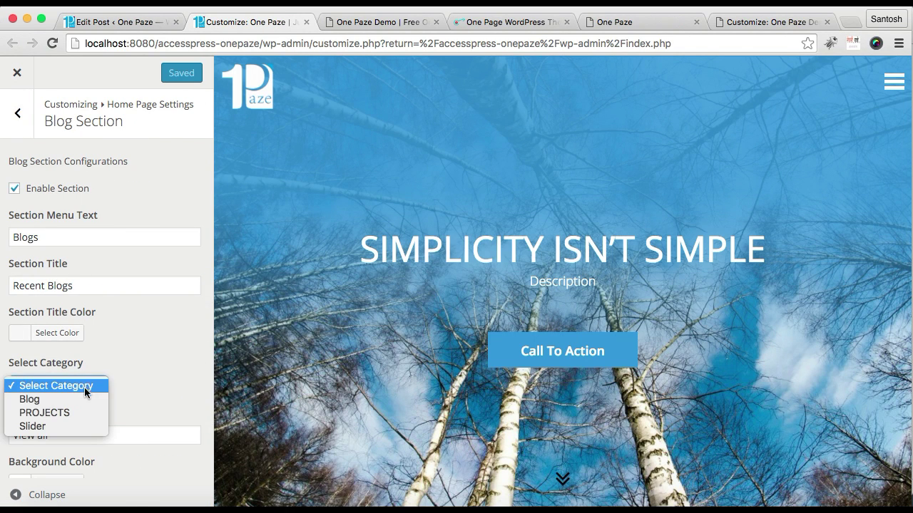
click(73, 397)
scroll(126, 377, down, 3)
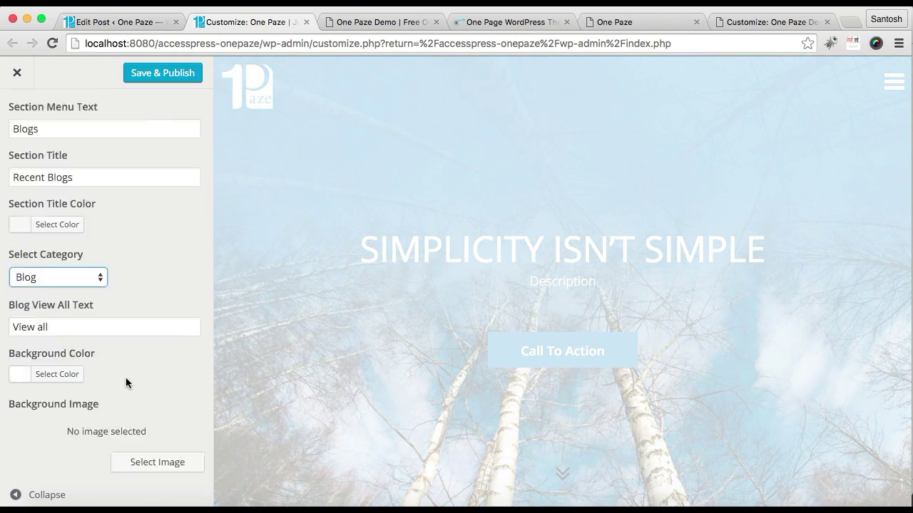
scroll(124, 381, up, 1)
click(163, 74)
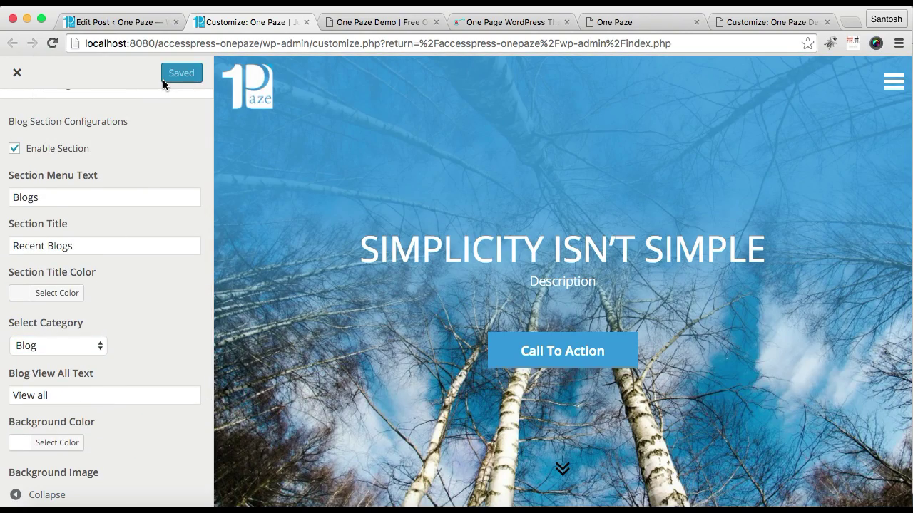
Open the One Paze site in a new tab and examine the Recent Blogs section on its home page.
click(100, 22)
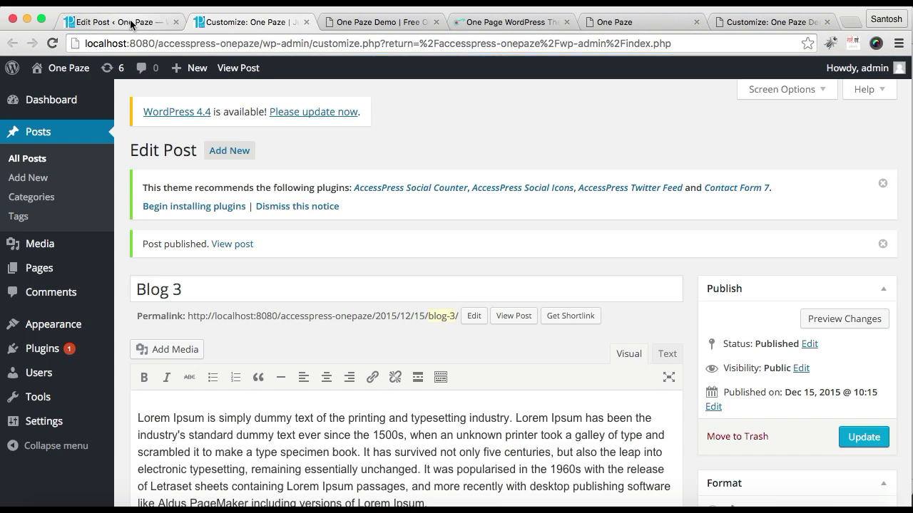
mouse_move(60, 79)
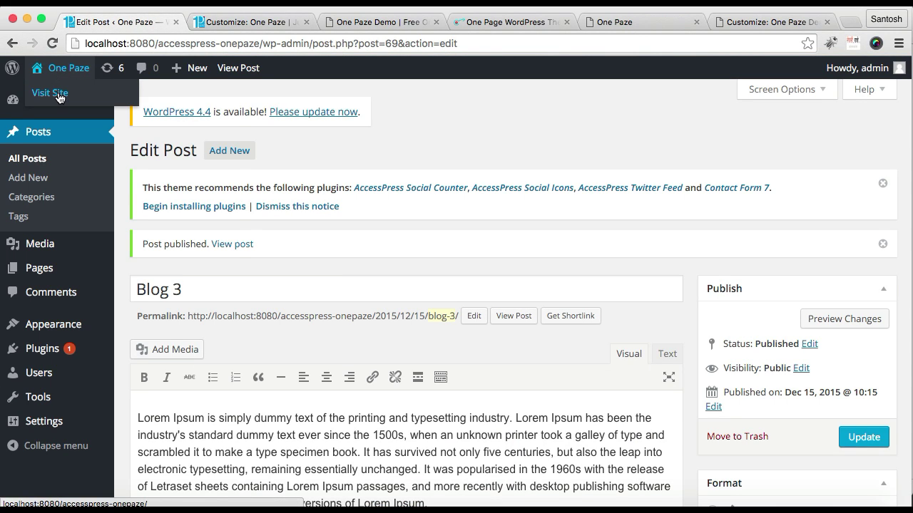
right_click(59, 94)
click(82, 96)
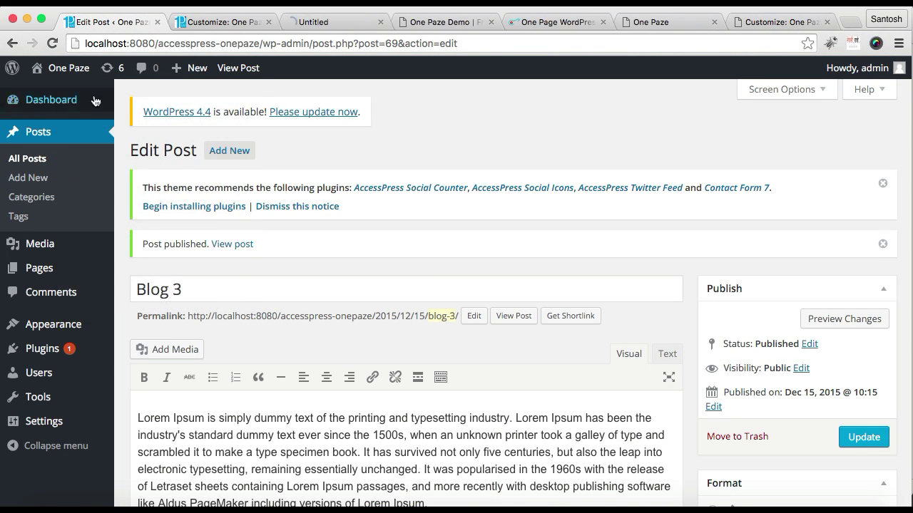
click(307, 23)
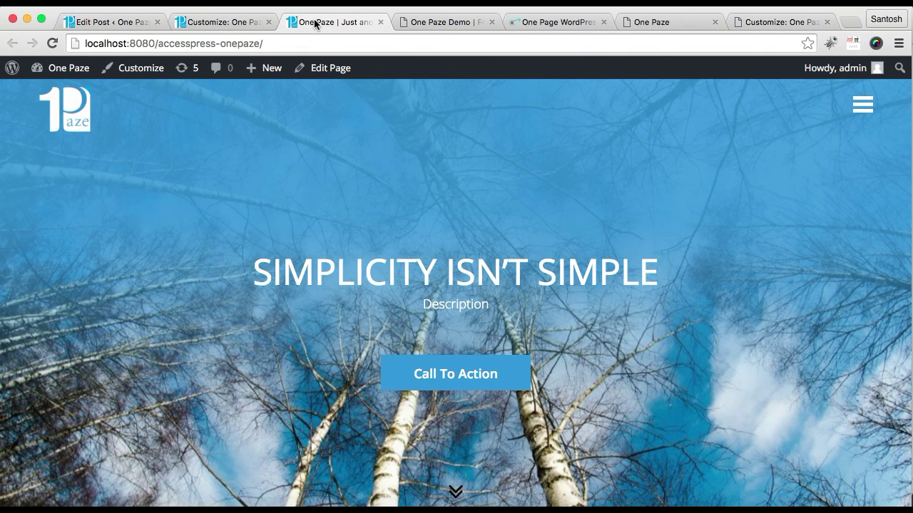
scroll(454, 333, down, 15)
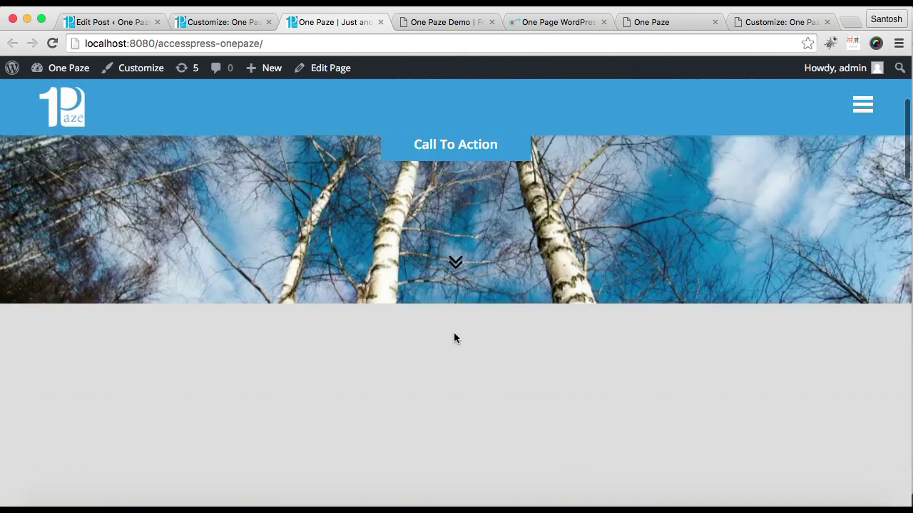
scroll(454, 333, down, 3)
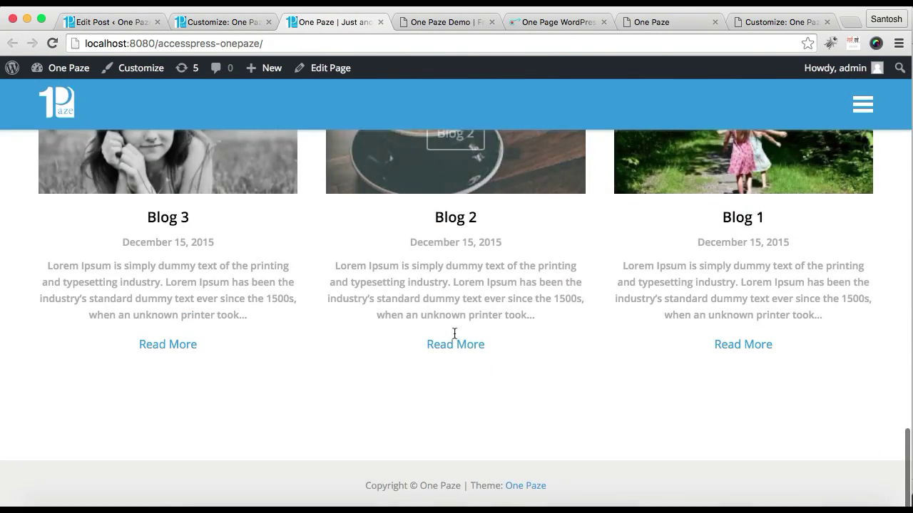
scroll(453, 332, up, 5)
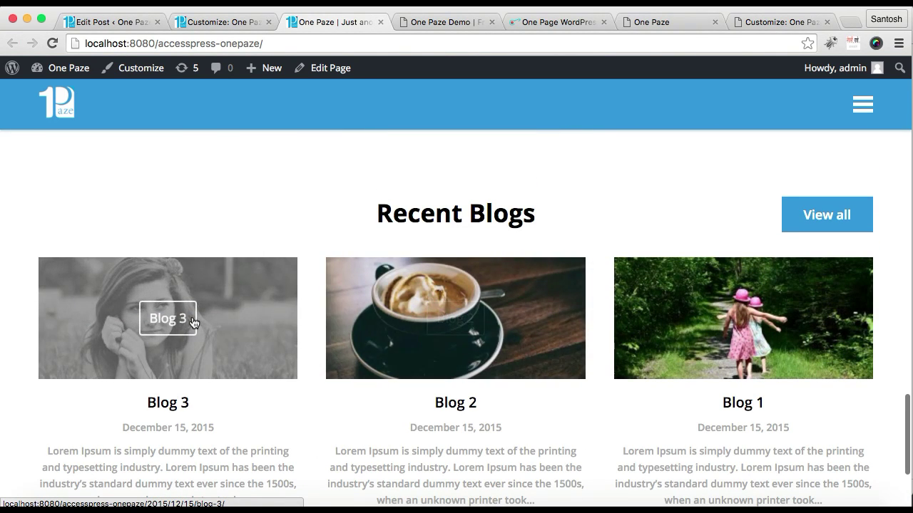
scroll(485, 371, down, 3)
scroll(504, 380, up, 3)
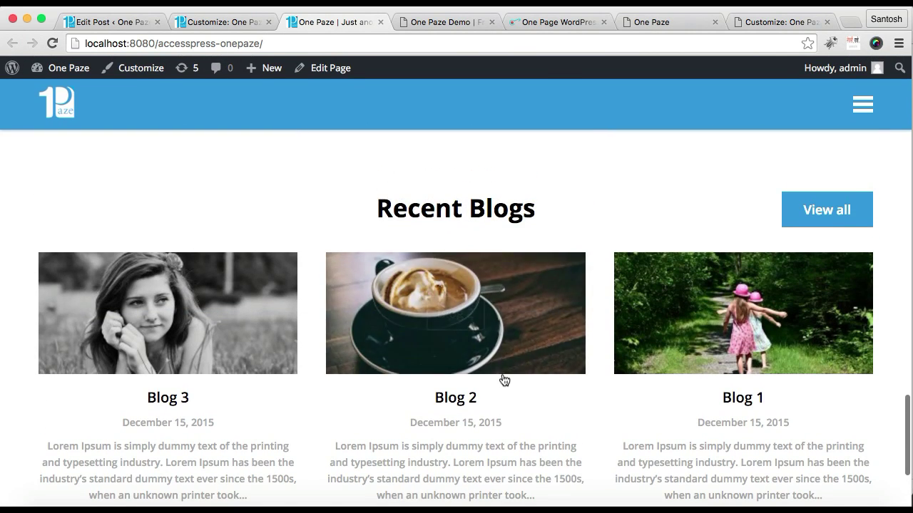
Check the demo site's call to action, and in the customizer enable the home page Call To Action Section with menu text "CTA".
click(435, 22)
scroll(462, 406, down, 8)
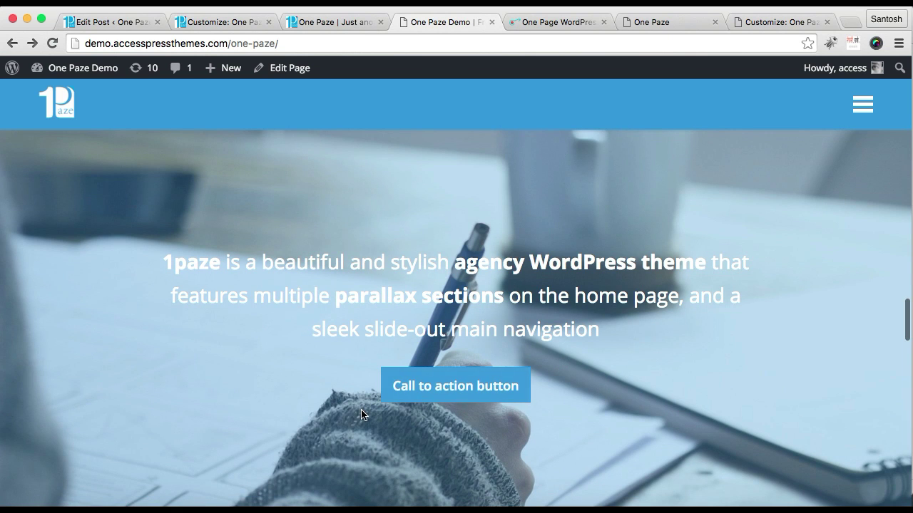
click(192, 21)
scroll(73, 183, up, 2)
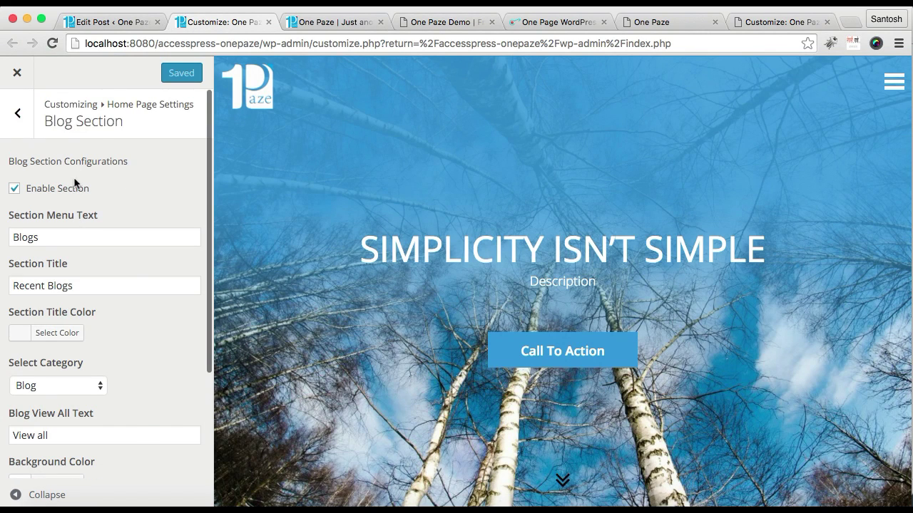
click(13, 111)
click(102, 326)
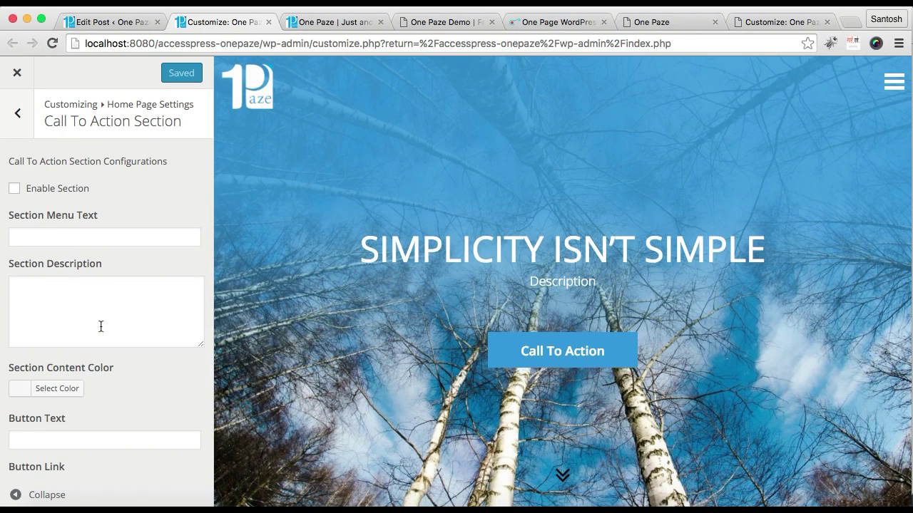
click(15, 189)
click(69, 239)
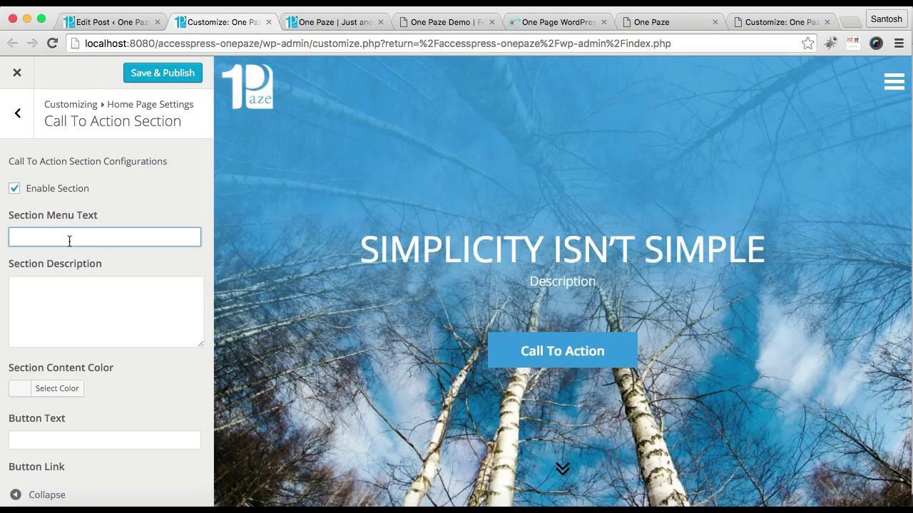
text(CTA)
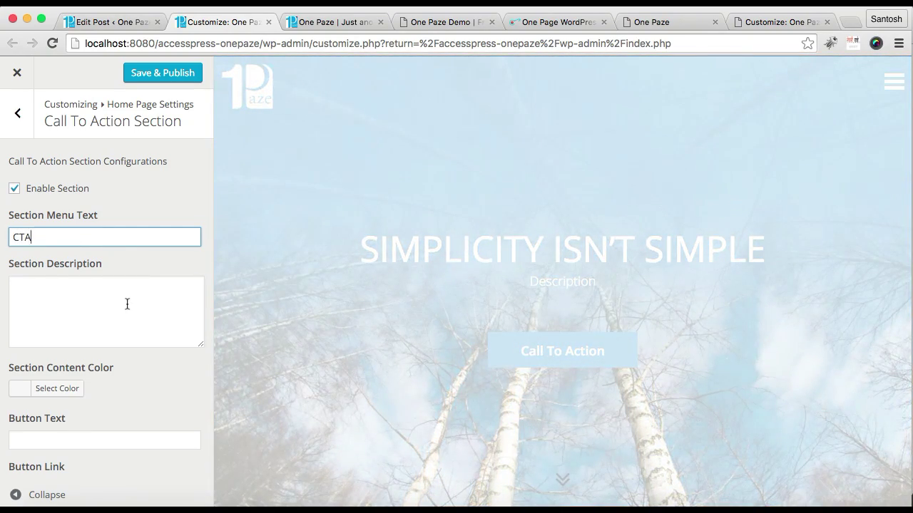
Copy the "This is Photoshop's version of Lorem Ipsum" paragraph from the TextEdit note into the Call To Action section description.
click(127, 304)
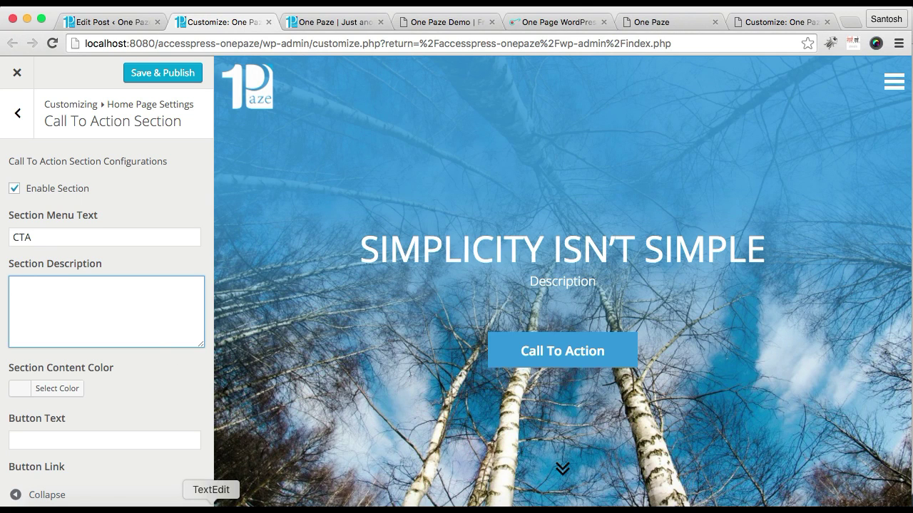
click(211, 502)
click(520, 271)
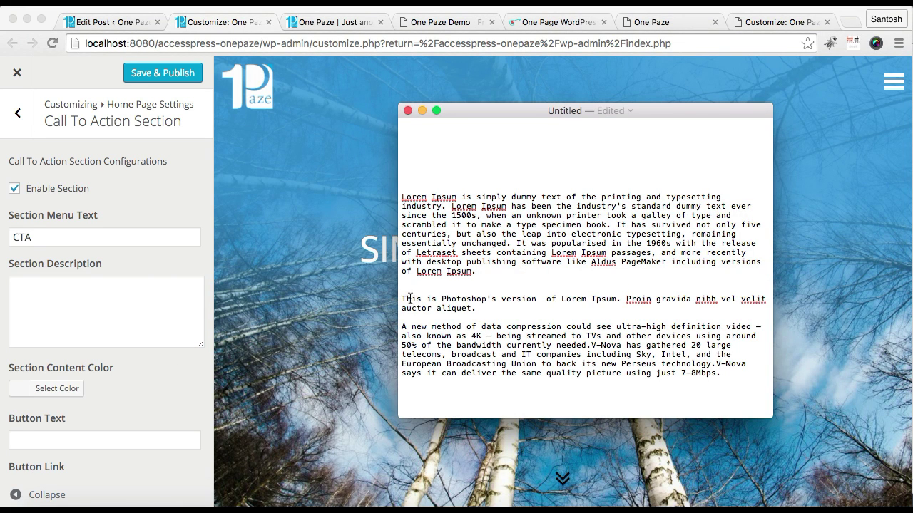
mouse_move(404, 299)
mouse_down()
mouse_move(489, 307)
mouse_move(406, 297)
mouse_up()
key(super+c)
click(491, 313)
click(171, 310)
key(super+v)
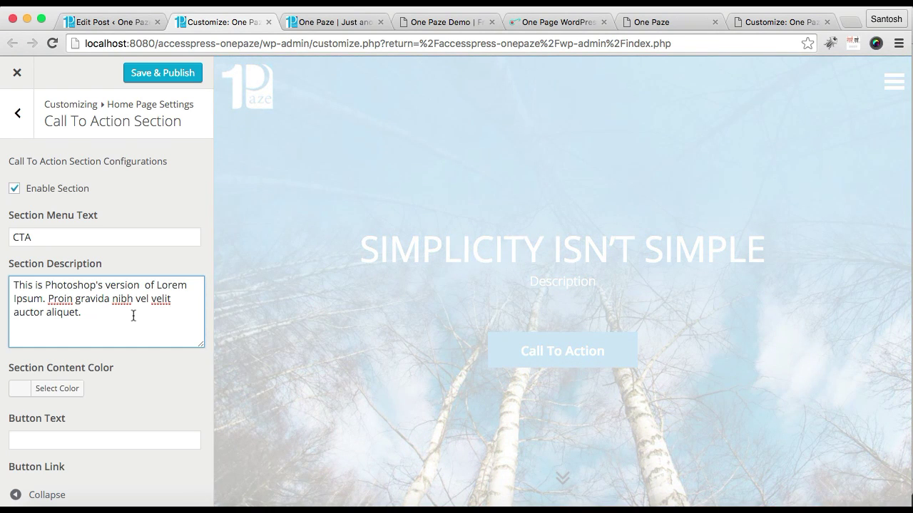
scroll(133, 315, down, 3)
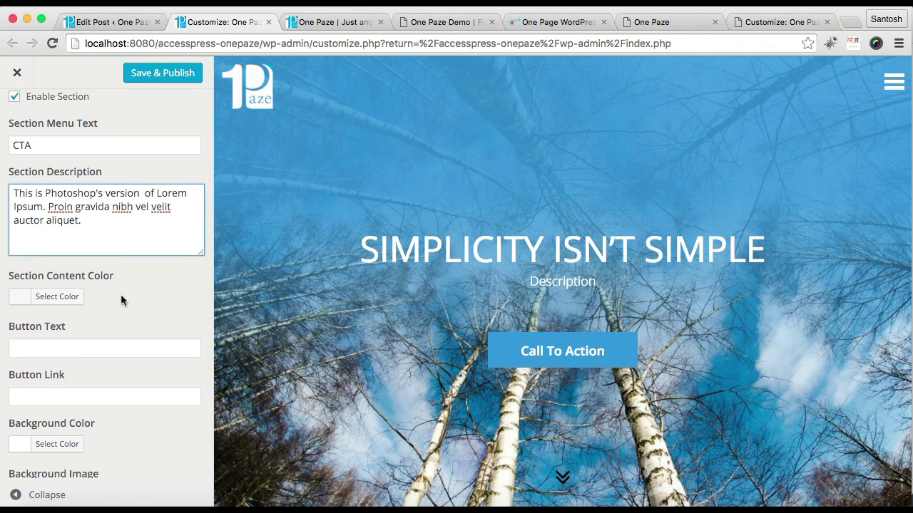
scroll(122, 299, down, 3)
click(76, 250)
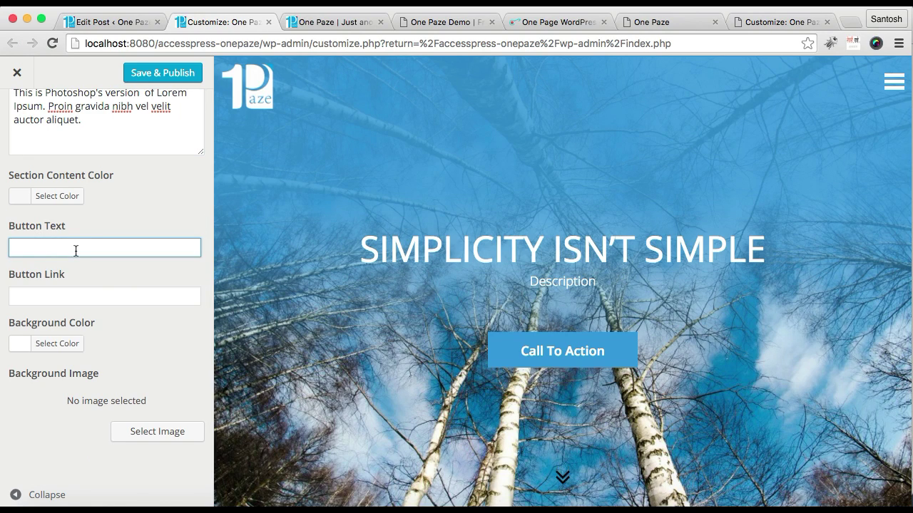
text(Click Here)
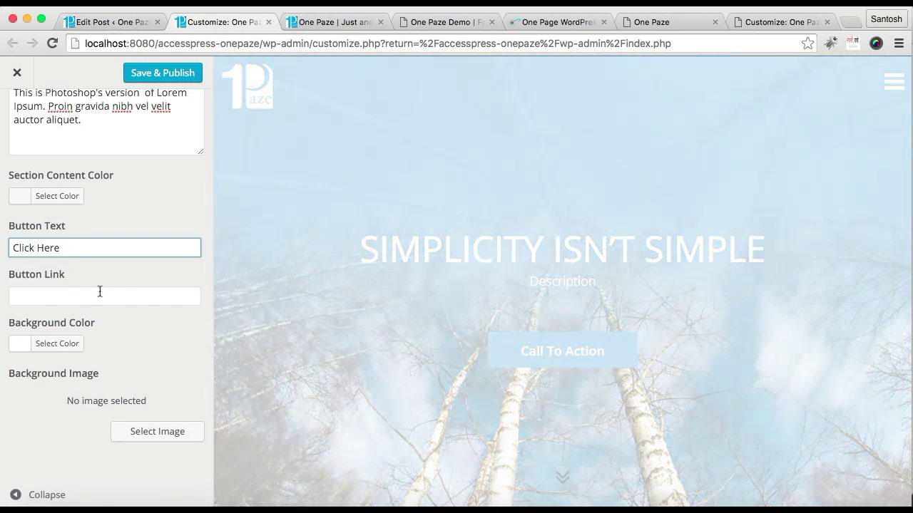
scroll(118, 281, down, 1)
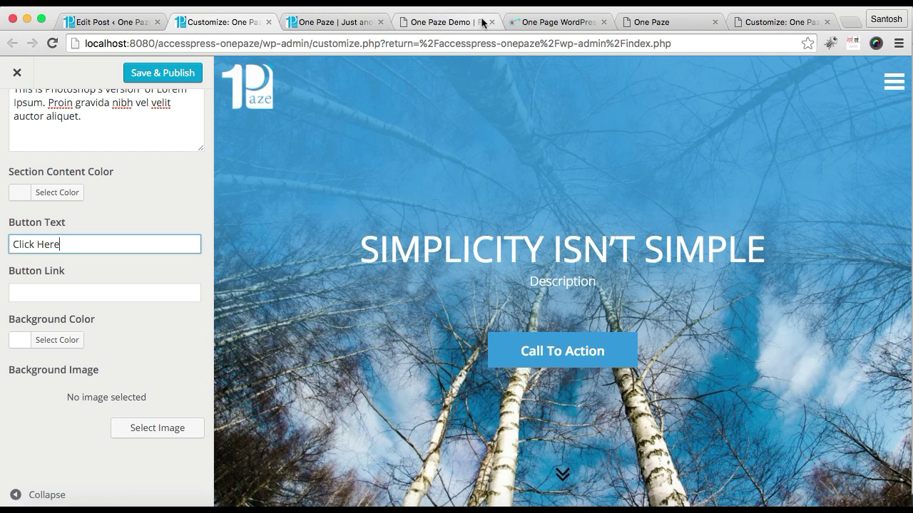
click(545, 24)
click(507, 40)
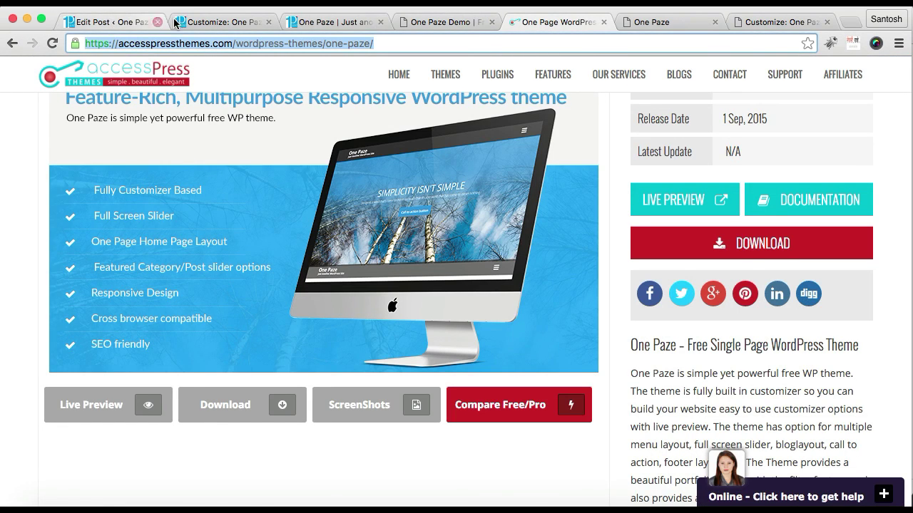
click(216, 23)
click(88, 289)
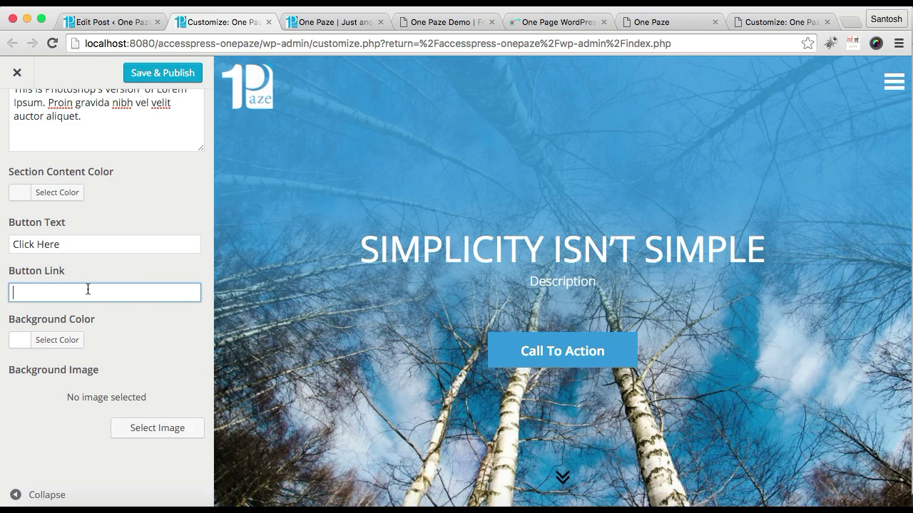
key(ctrl+v)
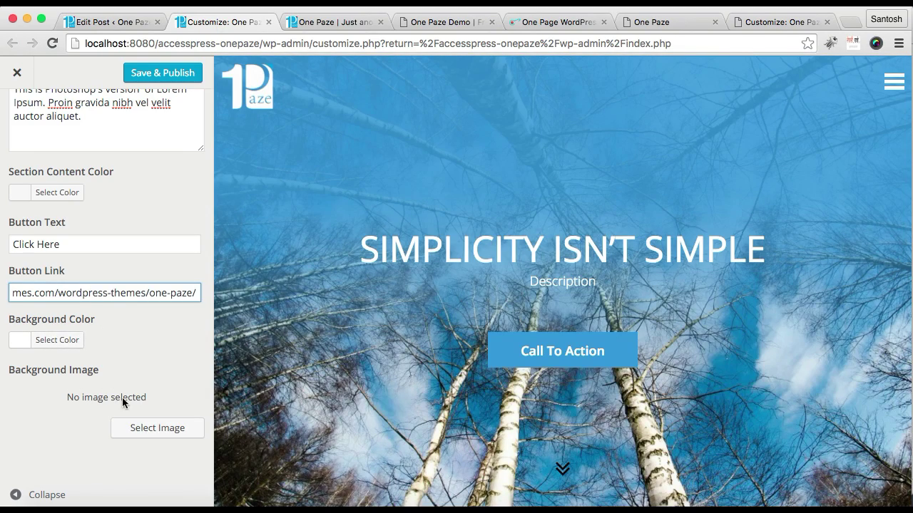
Choose writing-828911_1280-1024x682.jpg from the media library as the Call To Action section's background image.
click(149, 429)
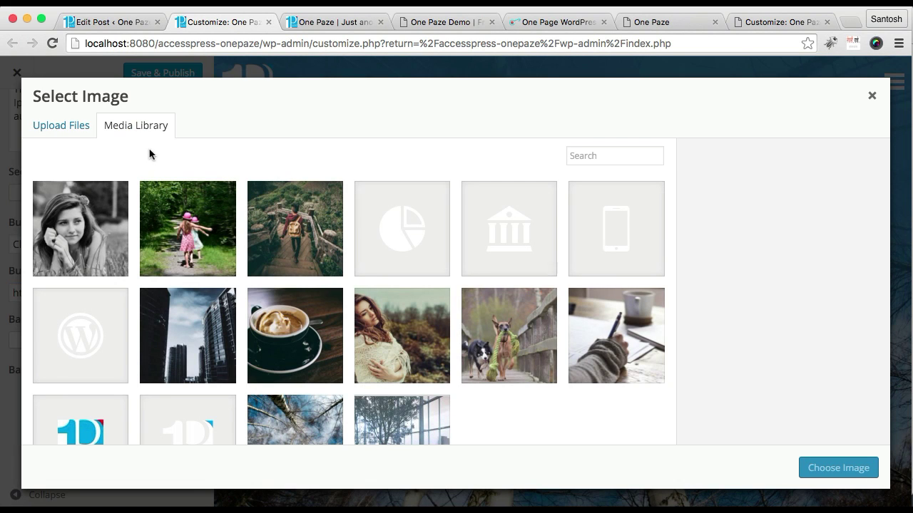
scroll(378, 278, down, 2)
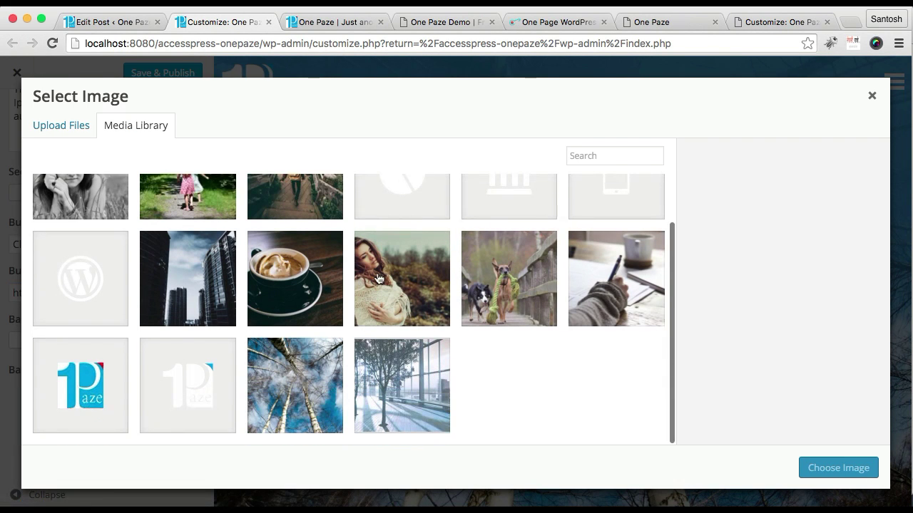
click(651, 289)
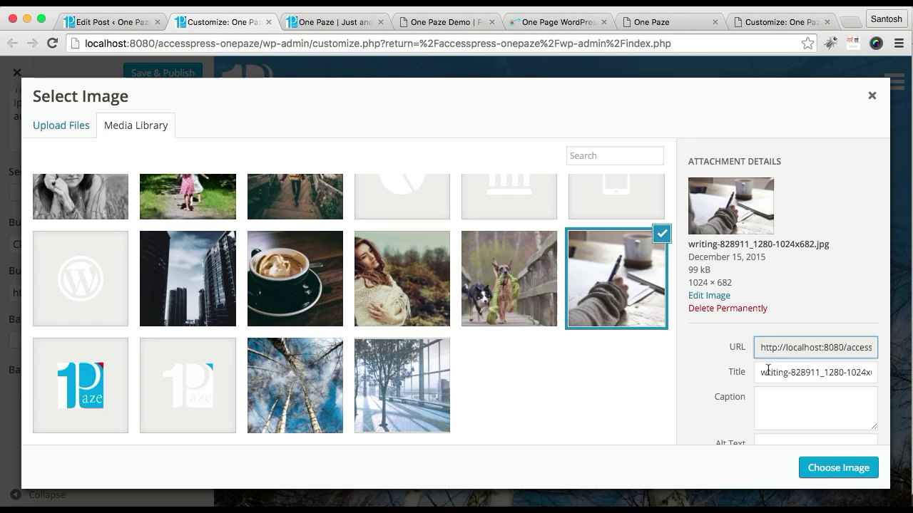
click(827, 464)
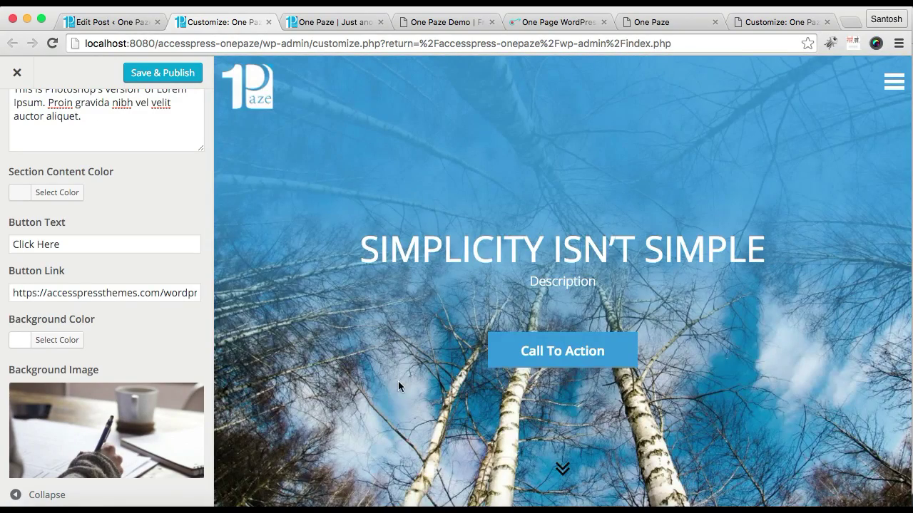
Set the background position to Center, attachment to Fixed and size to Cover, enable the background overlay, and publish the changes.
scroll(141, 430, down, 8)
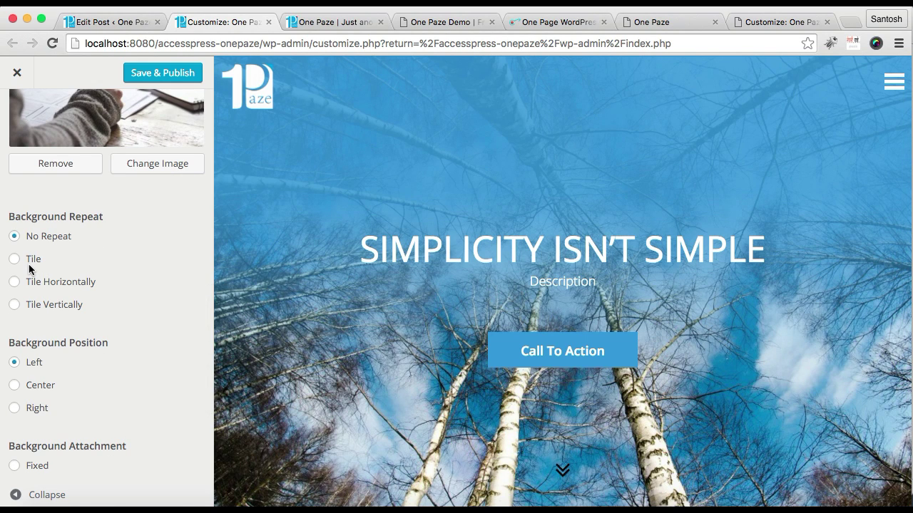
scroll(70, 286, down, 1)
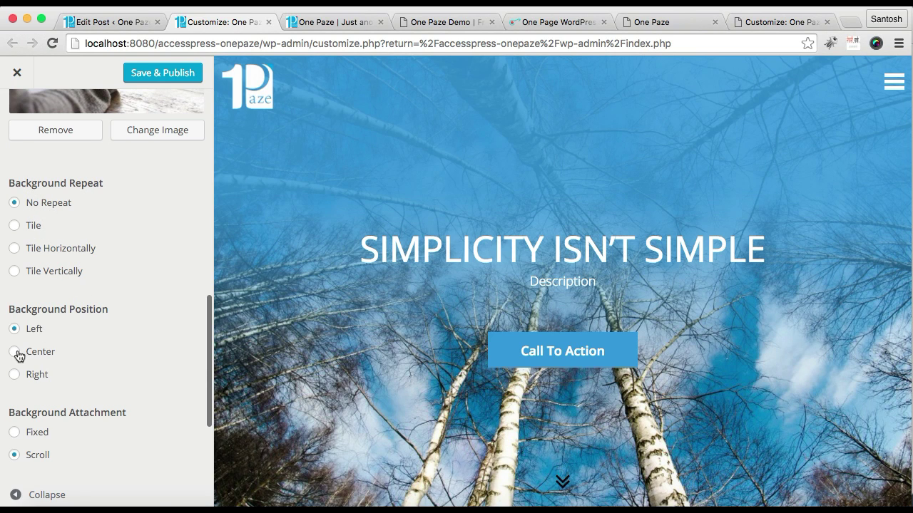
scroll(108, 371, down, 4)
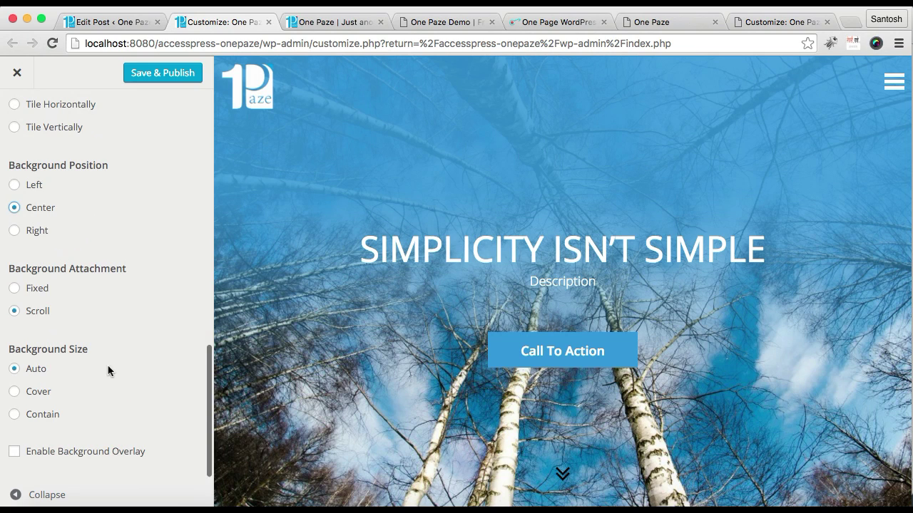
click(14, 288)
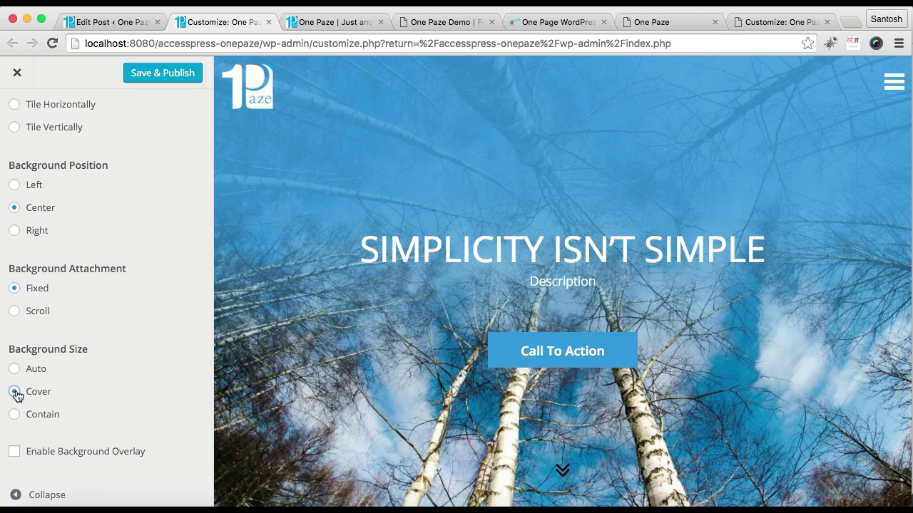
click(14, 455)
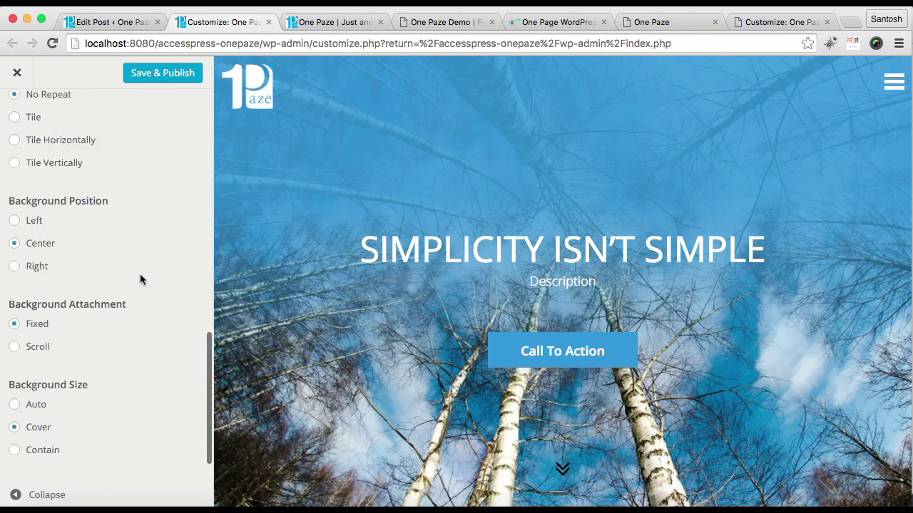
scroll(140, 273, up, 5)
click(178, 71)
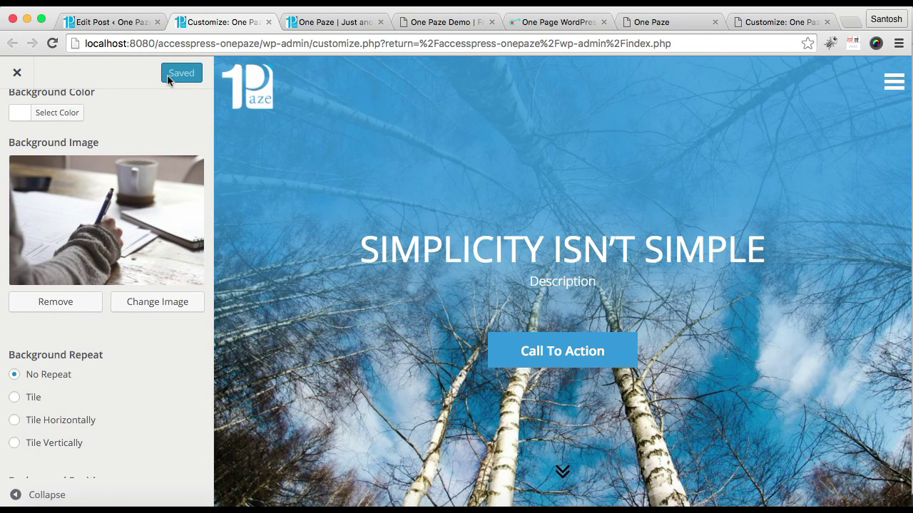
Reload the local home page to examine the Call To Action section, and view the Testimonials section on the One Paze demo site.
click(308, 28)
click(325, 46)
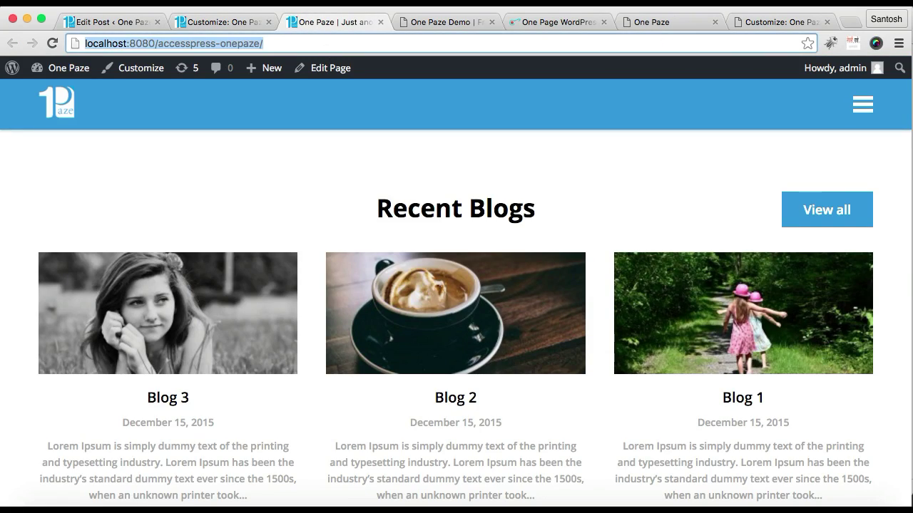
key(Return)
scroll(570, 298, down, 20)
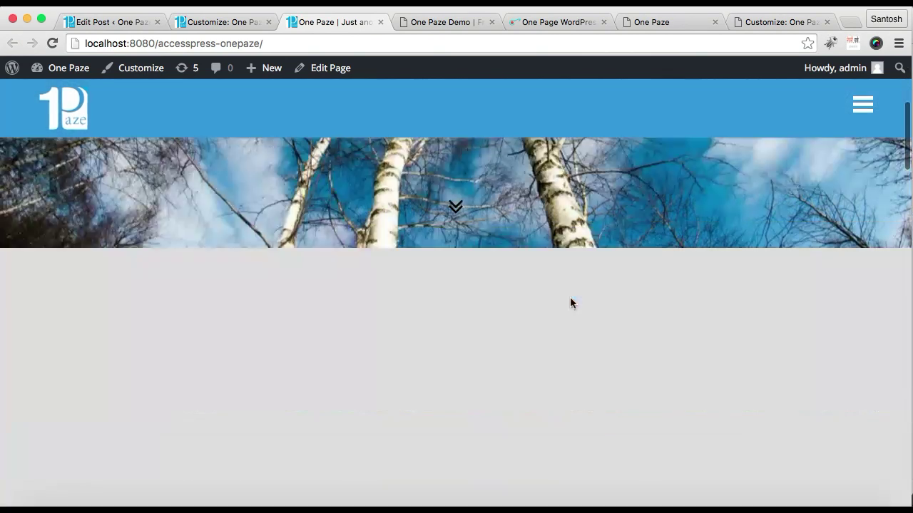
scroll(569, 297, up, 2)
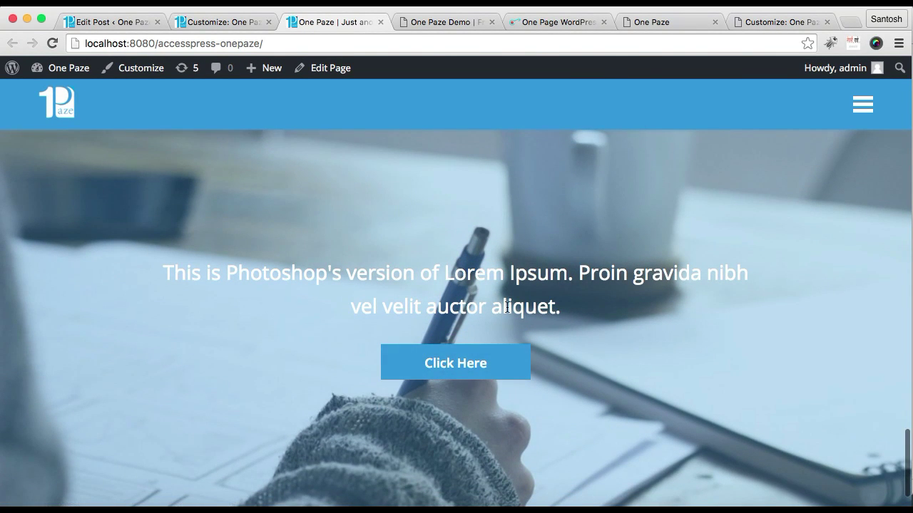
scroll(507, 307, up, 5)
scroll(506, 306, down, 8)
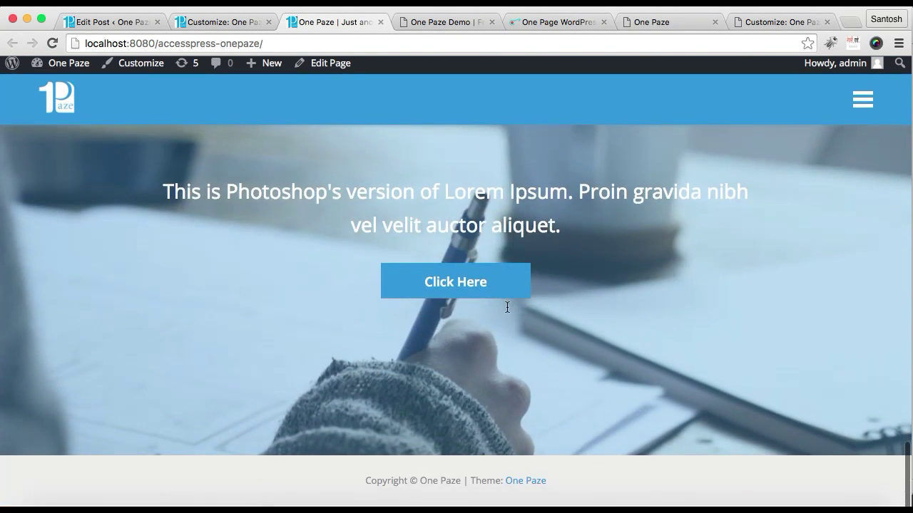
click(460, 28)
scroll(492, 385, down, 10)
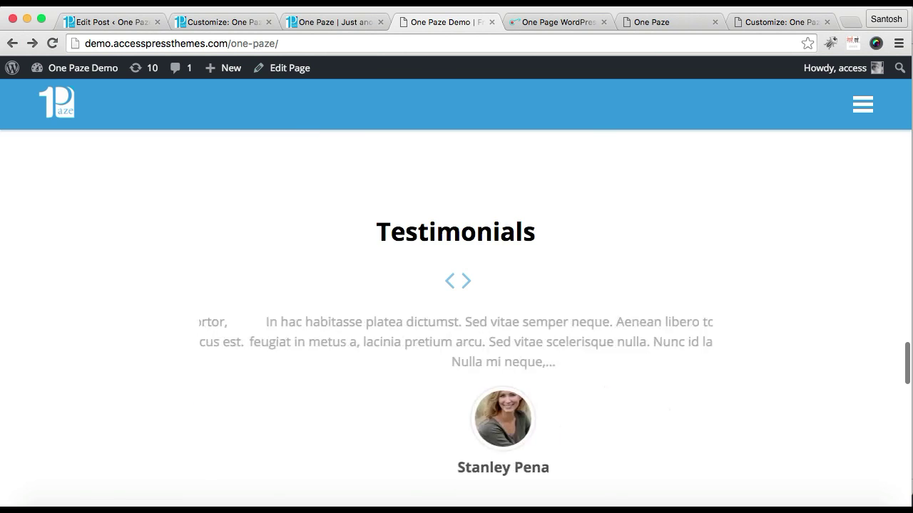
Return to the customizer, open the Testimonial Section of the Home Page Settings and enable the section.
click(212, 23)
scroll(120, 155, up, 10)
click(17, 113)
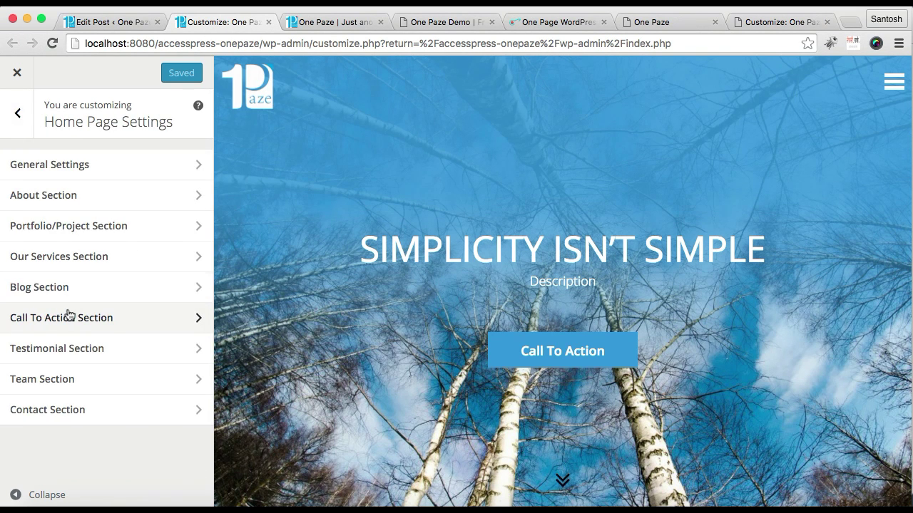
click(57, 353)
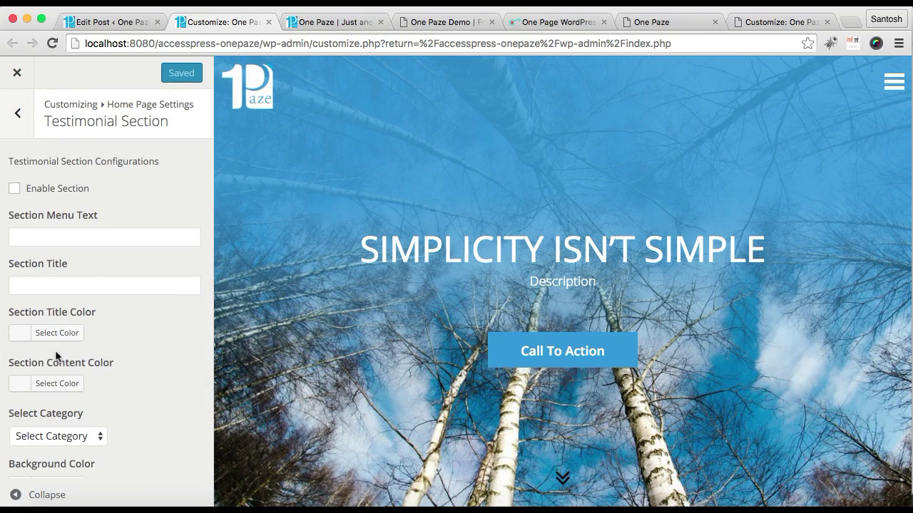
click(15, 190)
Set the Testimonial Section's menu text to "Our Clients" and its title to "Testimonial", and publish the changes.
click(69, 237)
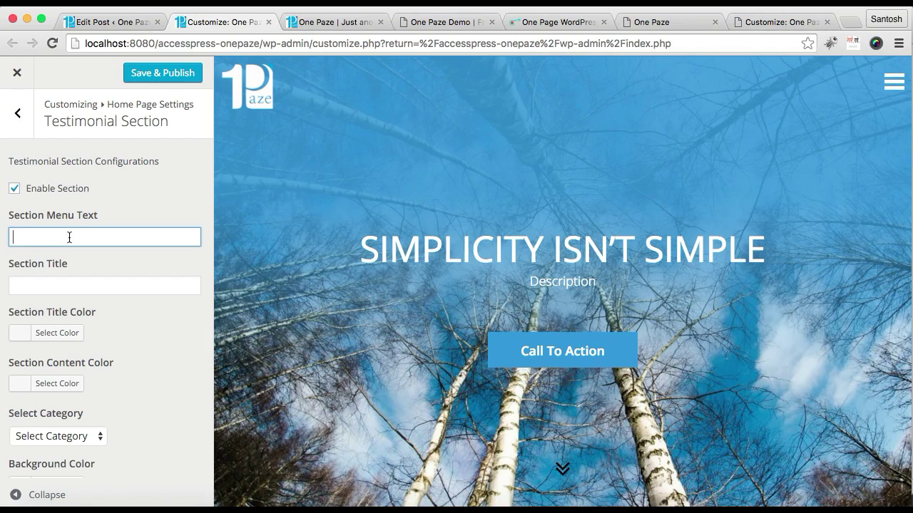
text(Our )
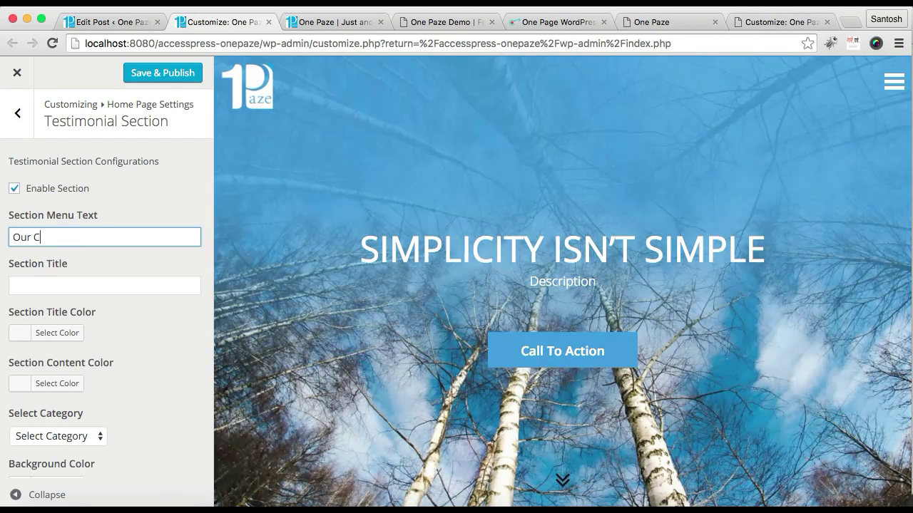
text(Clients)
click(94, 282)
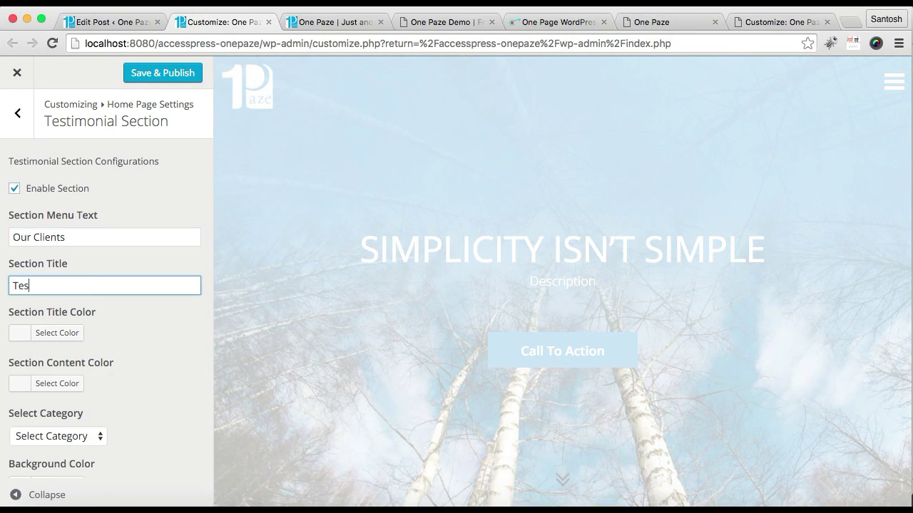
text(timonial)
scroll(141, 332, down, 2)
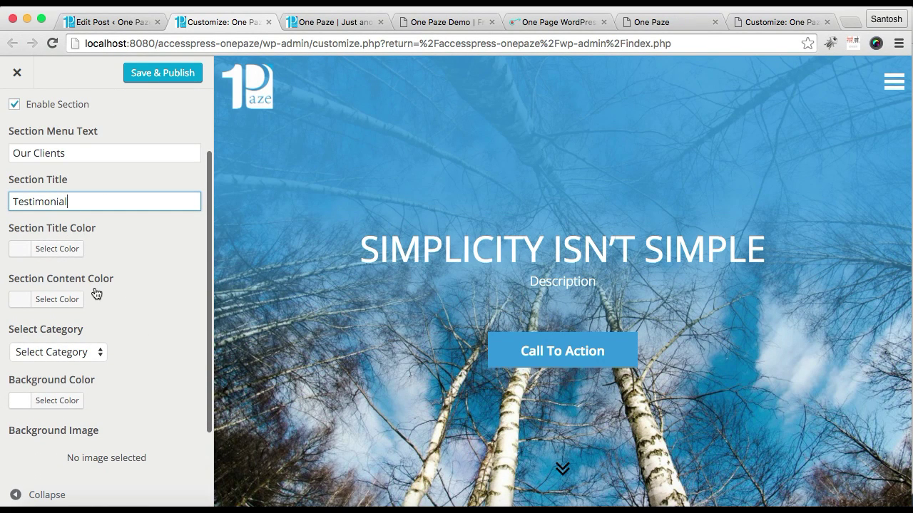
scroll(123, 301, down, 2)
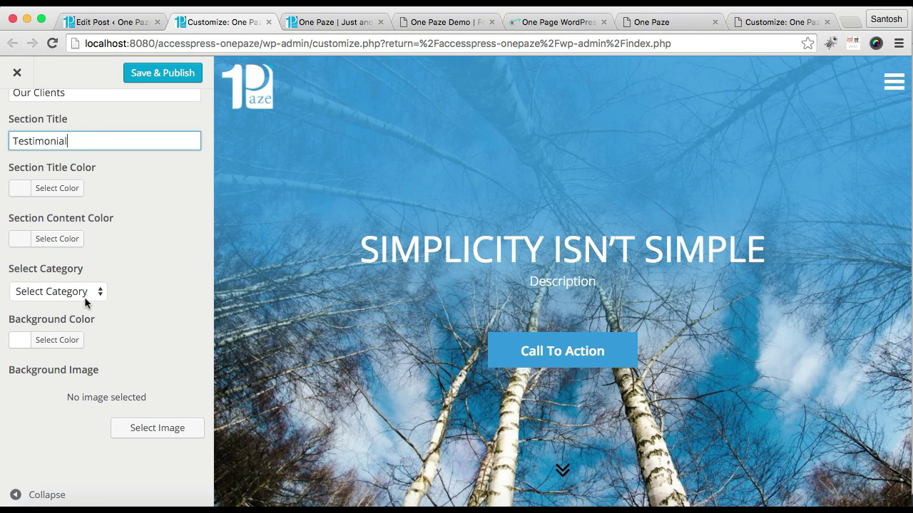
click(149, 77)
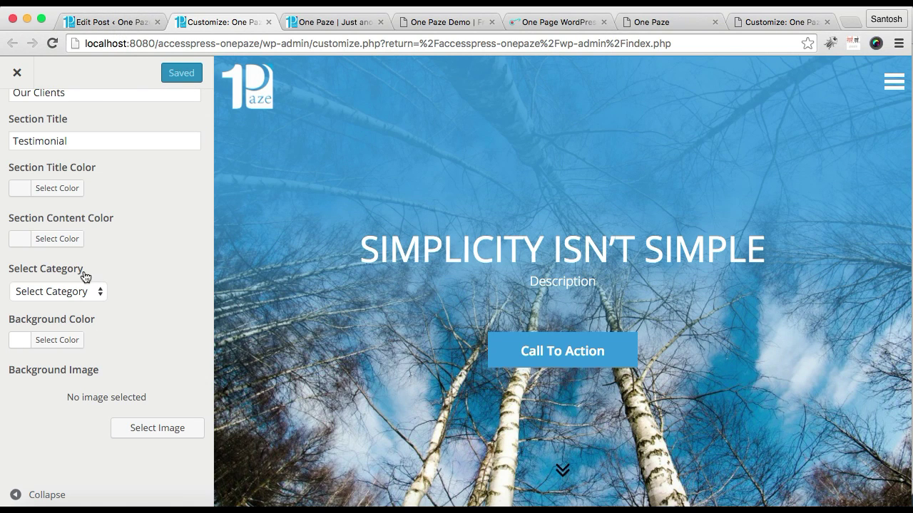
Add a post category named "Testimonial" in the WordPress admin.
click(126, 19)
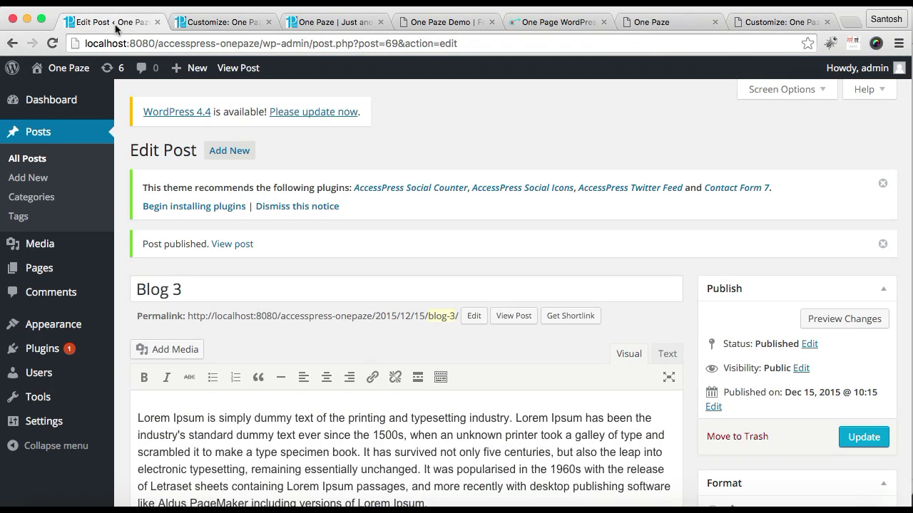
click(45, 199)
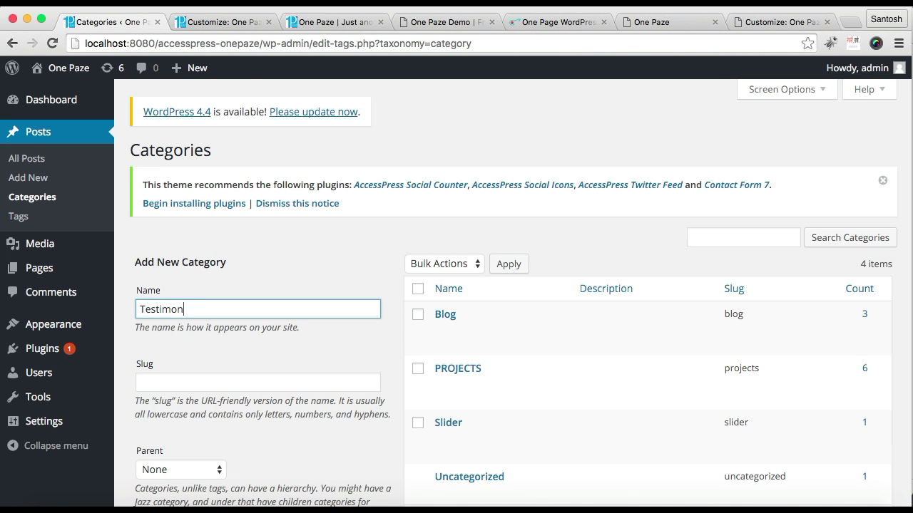
scroll(250, 389, down, 5)
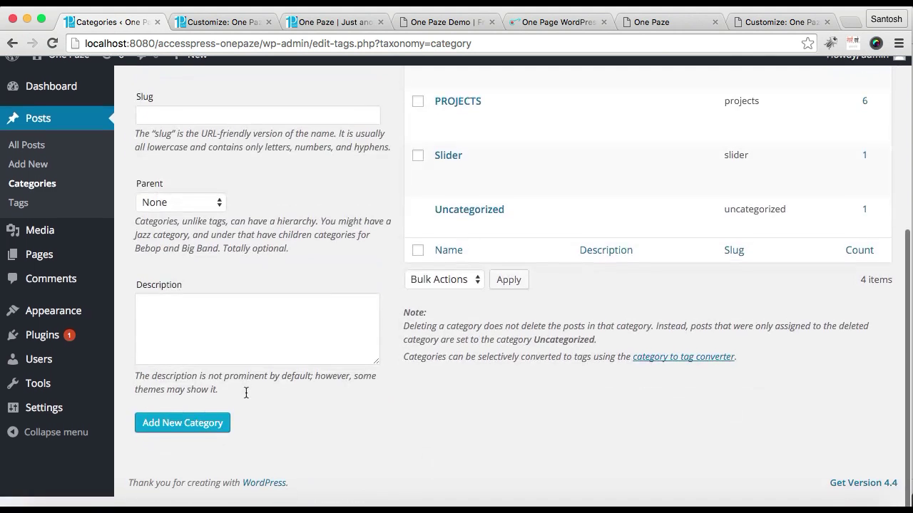
click(210, 434)
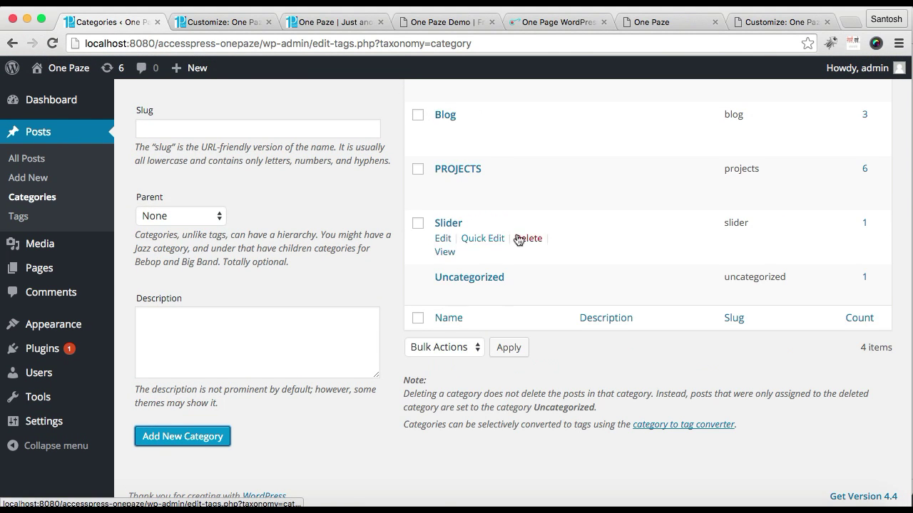
scroll(507, 235, up, 5)
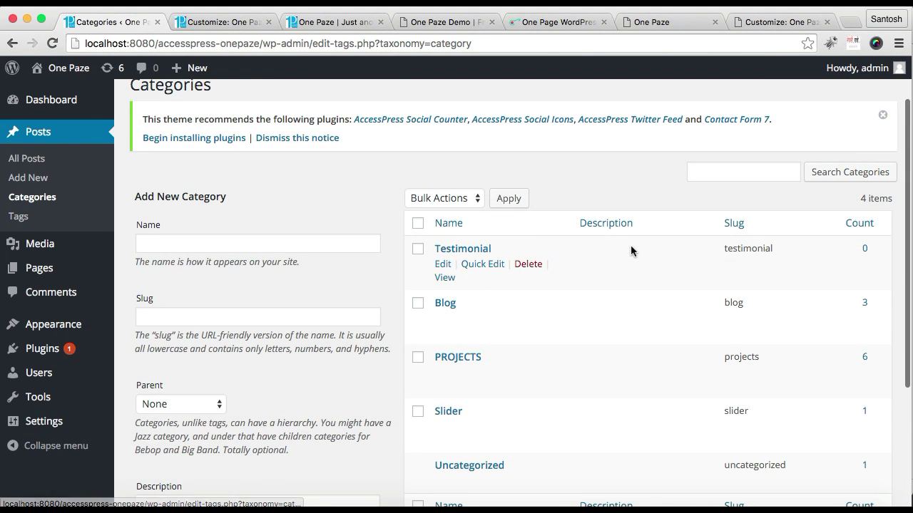
Create a new post titled "XYZ Company" with the body "This is Photoshop's version of Lorem Ipsum. Proin gravida nibh vel velit auctor aliquet.".
click(865, 249)
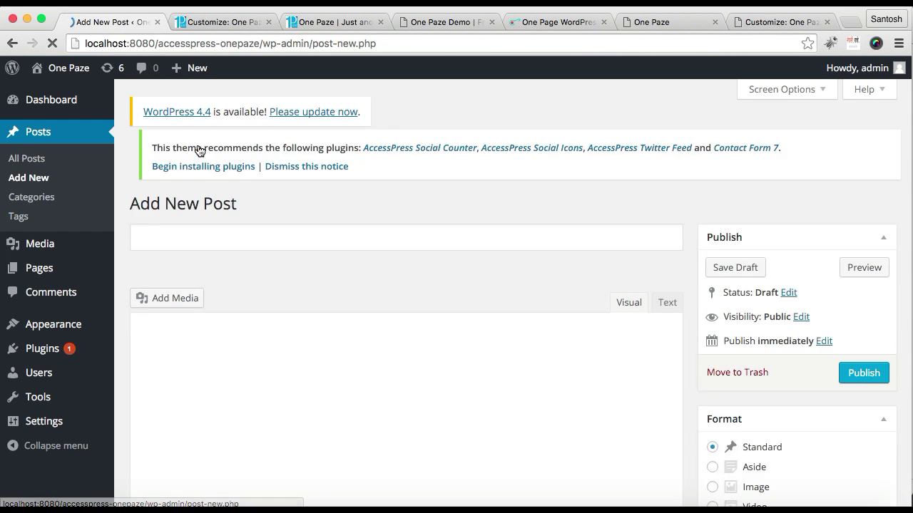
click(185, 254)
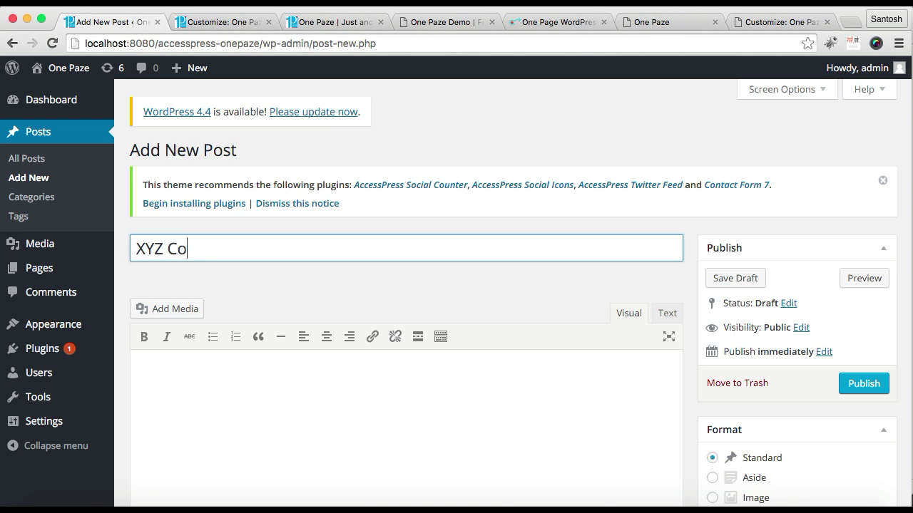
text(pan)
key(BackSpace)
click(230, 483)
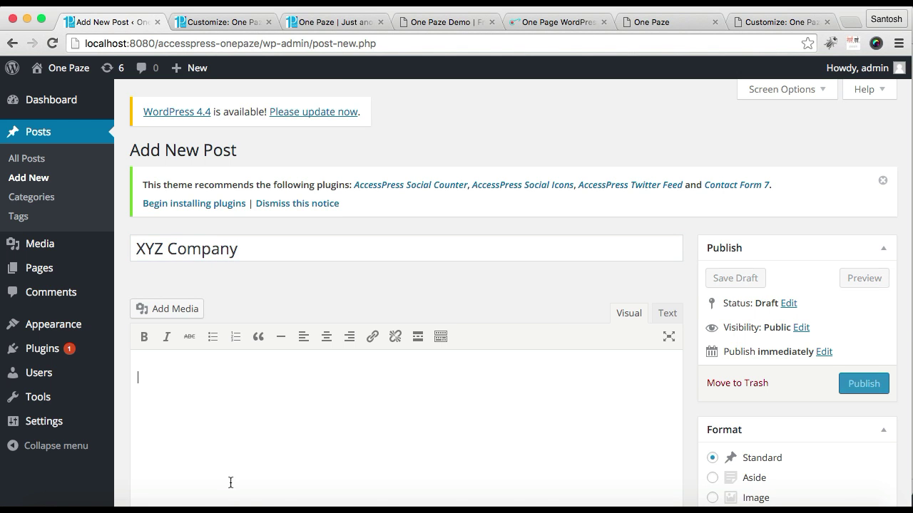
click(211, 505)
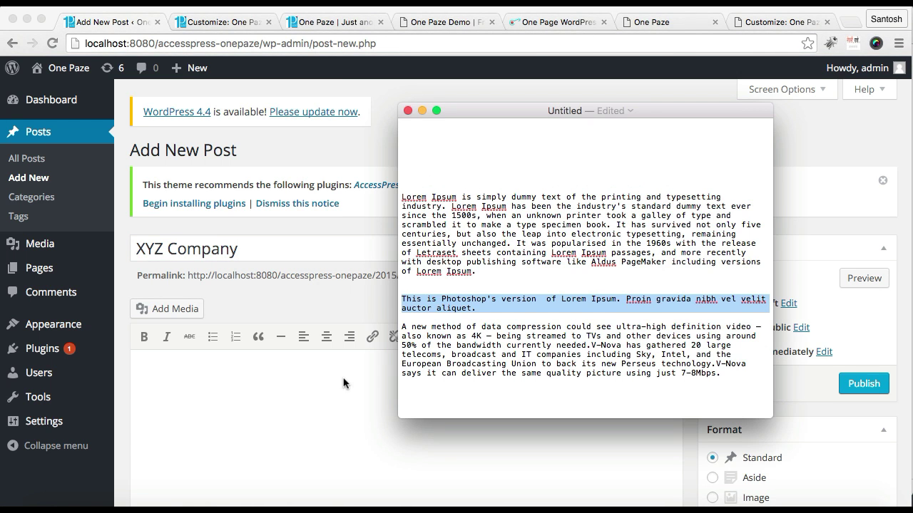
click(259, 369)
text(This is Photoshop's version of Lorem Ipsum. Proin gravida nibh vel velit auctor aliquet.)
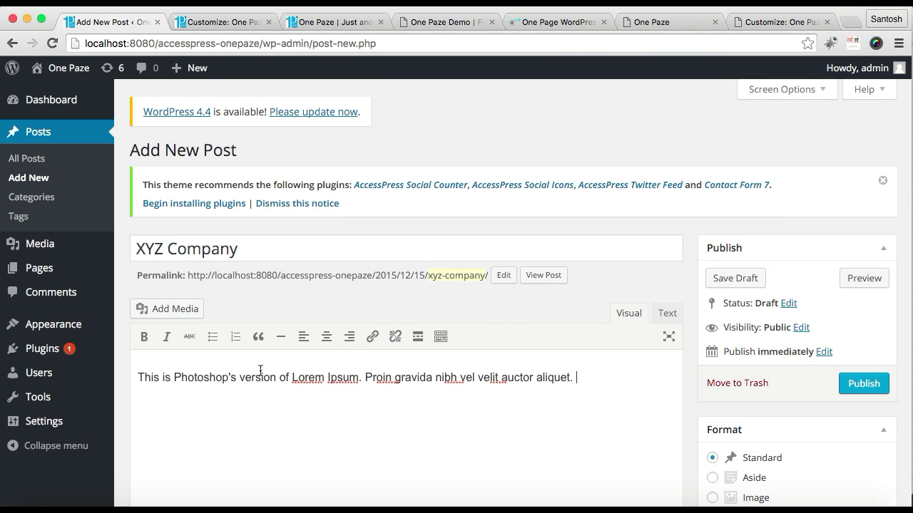
Assign the XYZ Company post to the Testimonial category.
scroll(368, 385, down, 5)
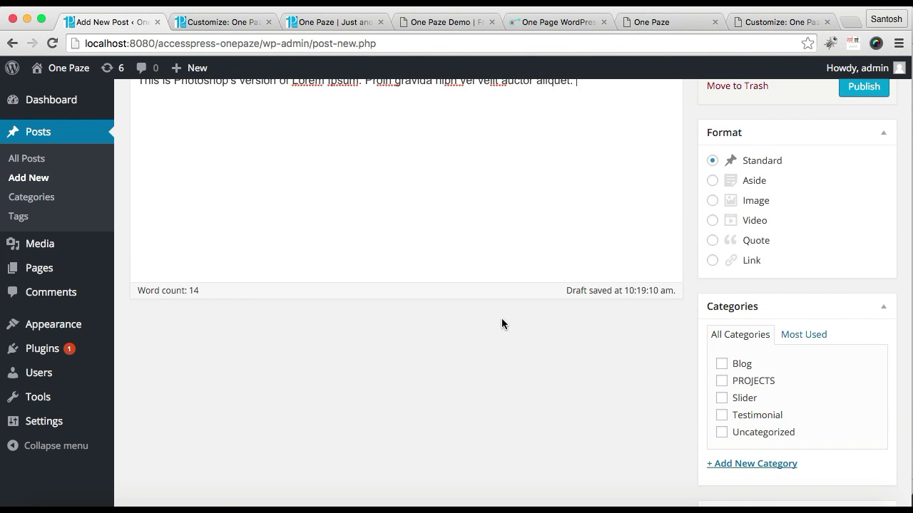
scroll(606, 340, down, 5)
click(722, 177)
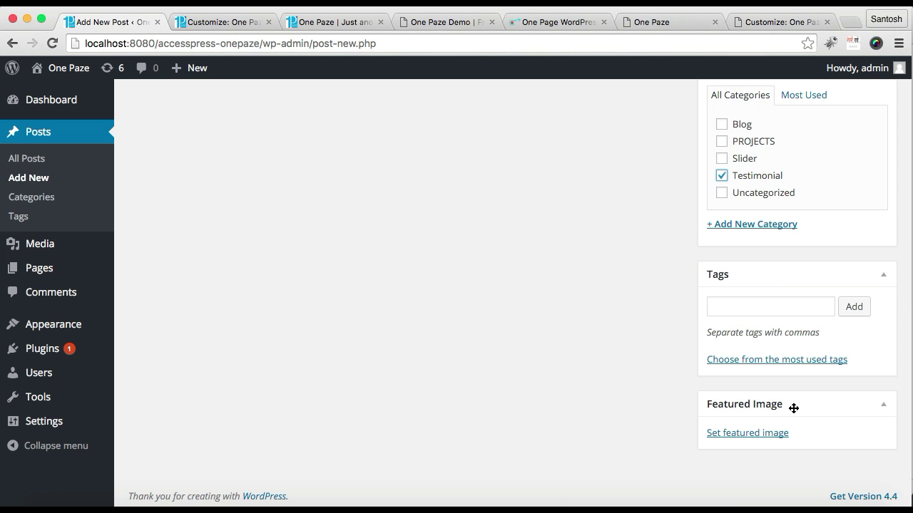
Upload sunlight-656768_1280-1024x628.jpg from the One Paze folder and set it as the post's featured image.
click(748, 435)
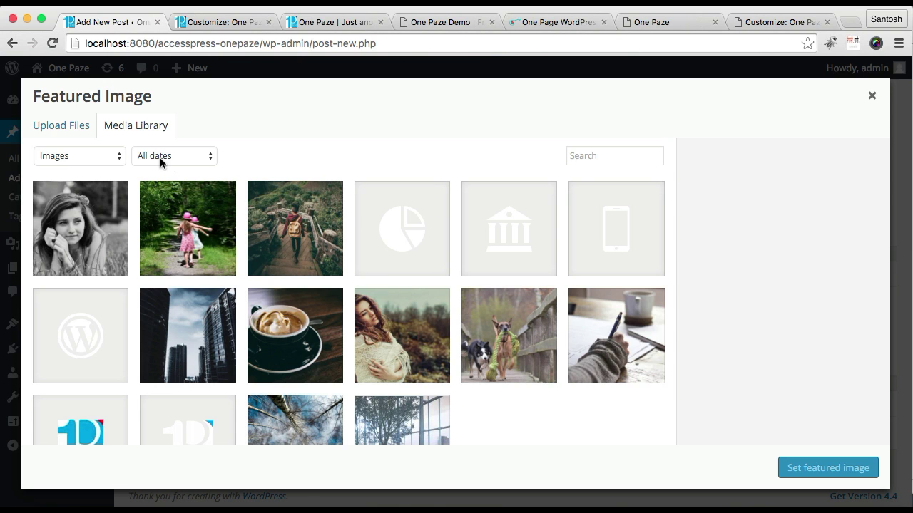
click(61, 124)
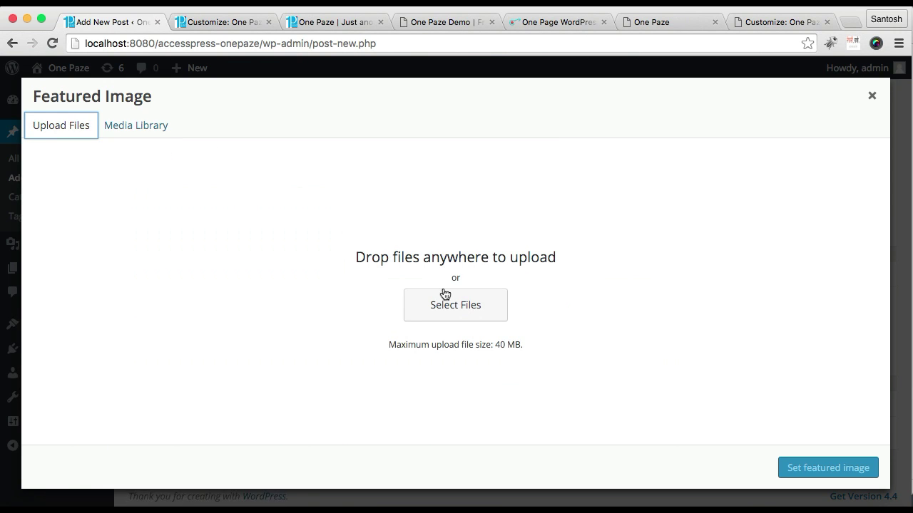
click(453, 309)
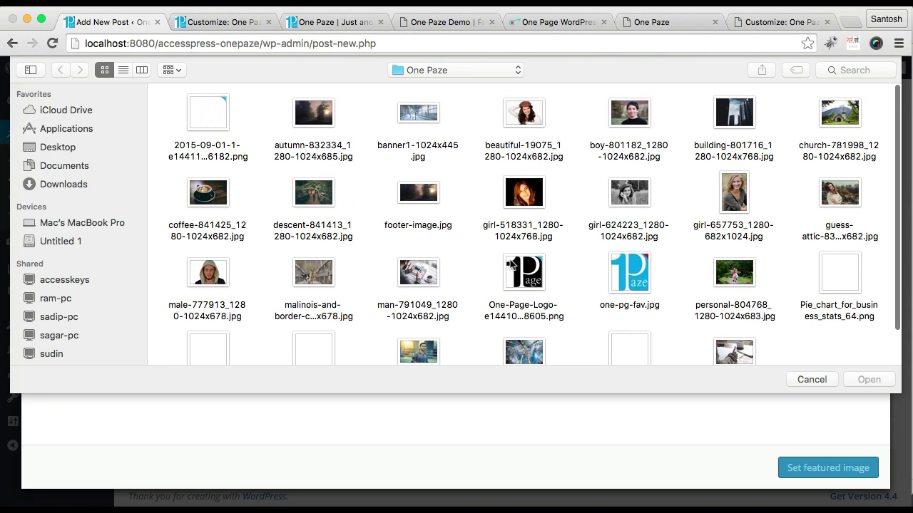
scroll(511, 264, down, 2)
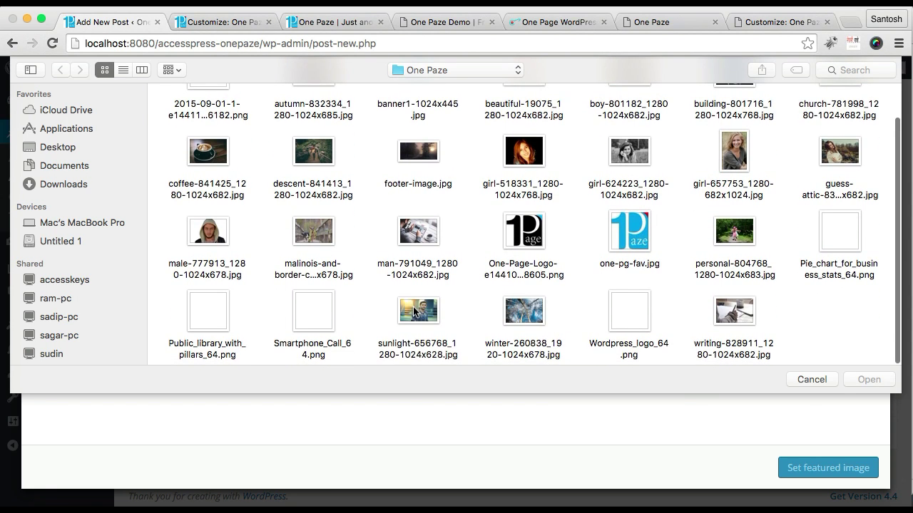
click(418, 311)
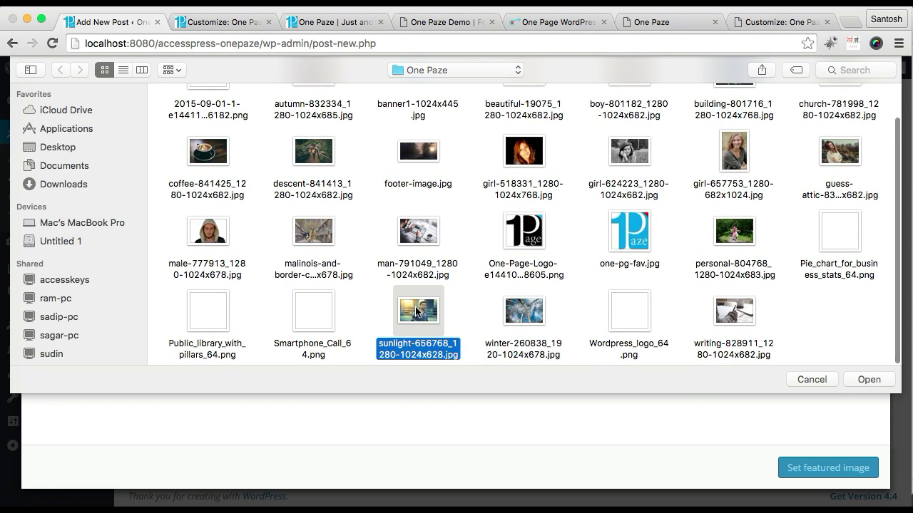
click(870, 379)
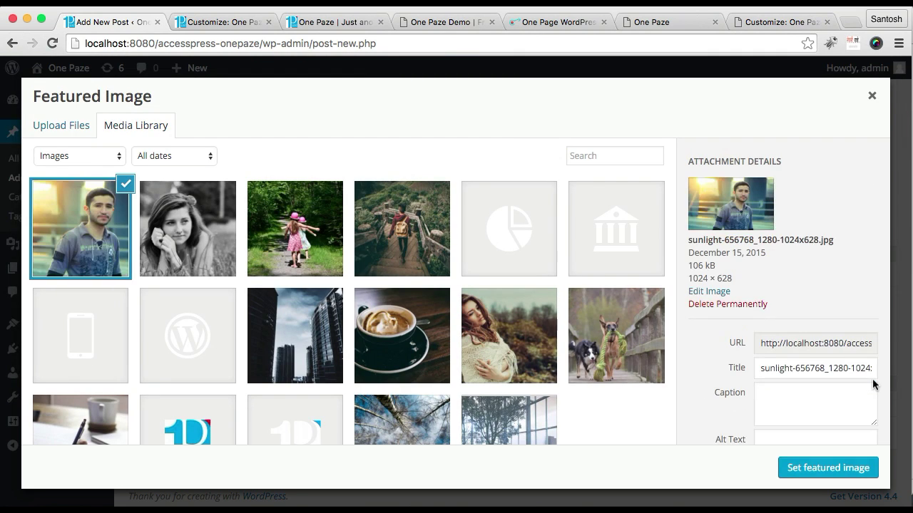
click(827, 468)
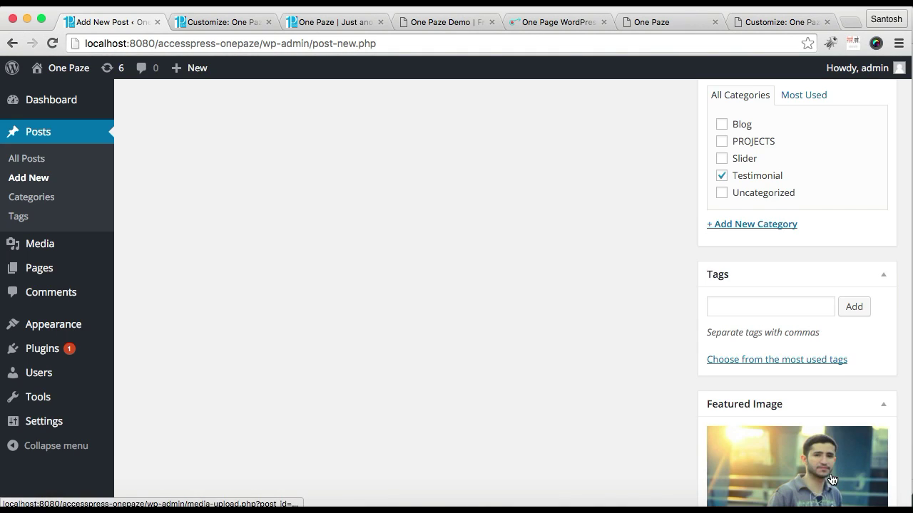
Publish the XYZ Company post and start another new post.
scroll(820, 342, up, 5)
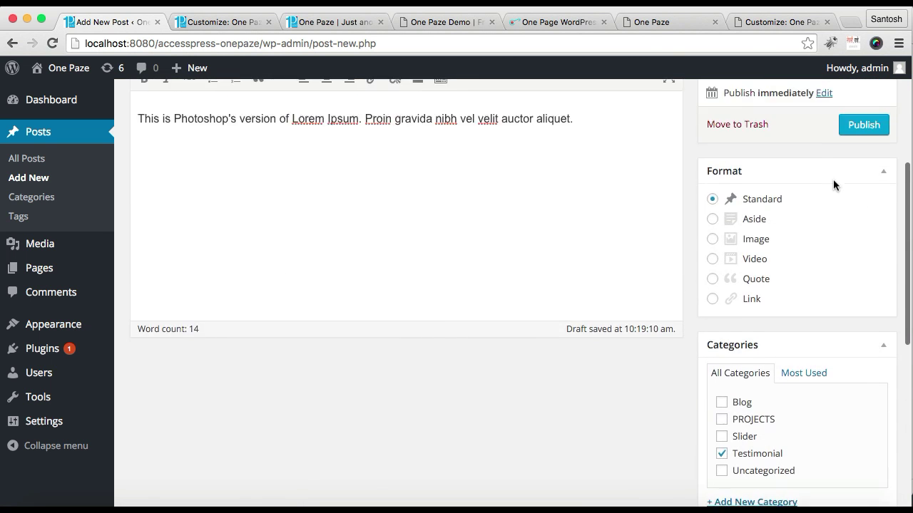
scroll(833, 179, up, 5)
click(861, 349)
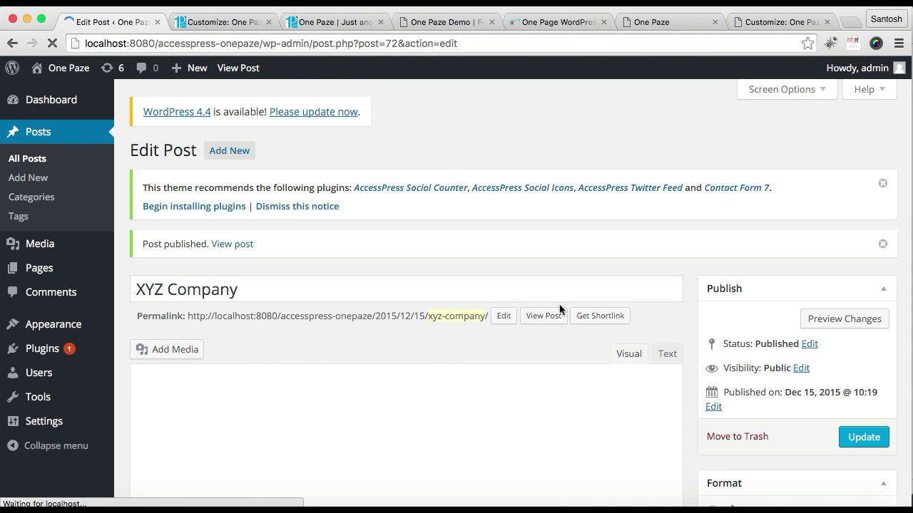
click(237, 151)
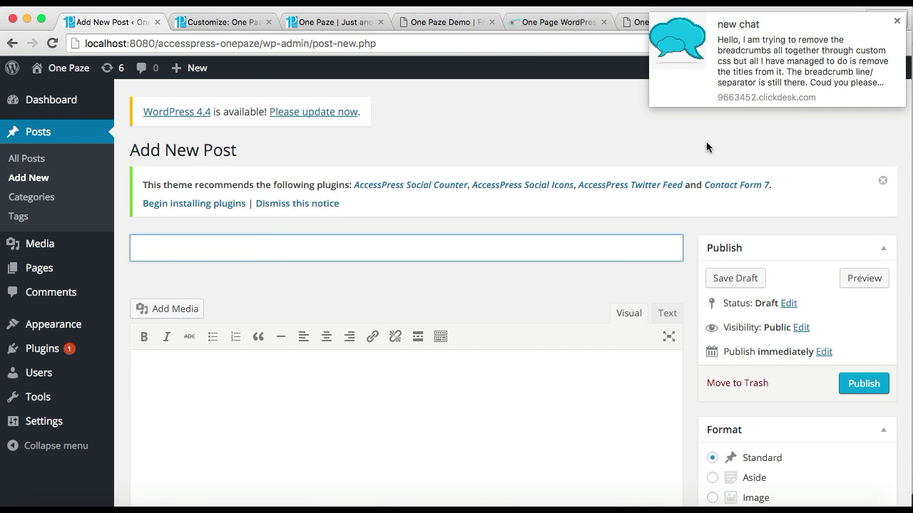
Title the new post with the client's full name and enter the body "This is Photoshop's version of Lorem Ipsum. Proin gravida nibh vel velit auctor aliquet.".
click(896, 23)
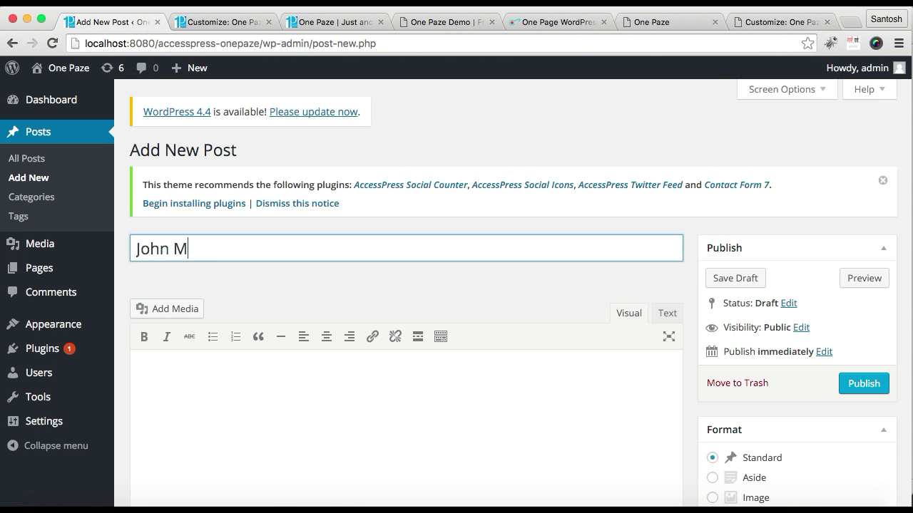
click(436, 411)
text(This is Photoshop's version of Lorem Ipsum. Proin gravida nibh vel velit auctor aliquet.)
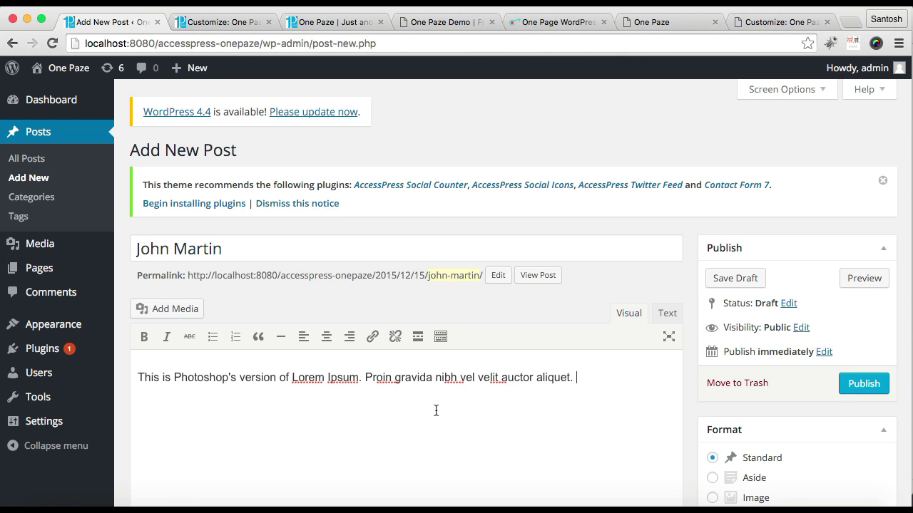
Assign the post to the Testimonial category and set girl-624223_1280-1024x682.jpg from the media library as its featured image.
scroll(435, 410, down, 5)
click(721, 356)
scroll(655, 407, down, 3)
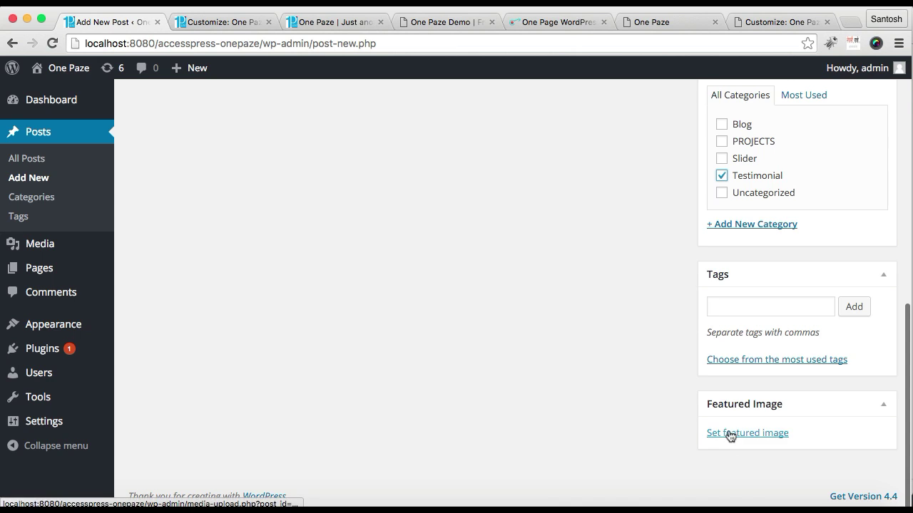
click(730, 434)
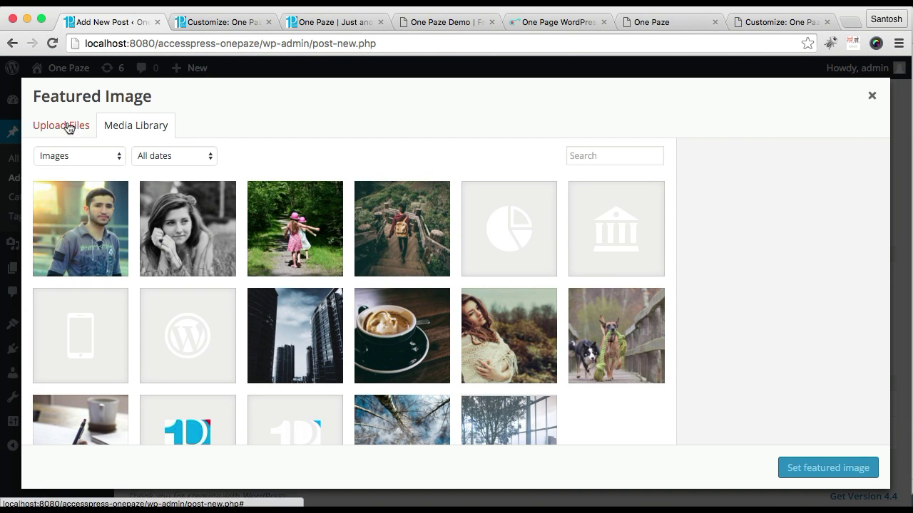
click(168, 231)
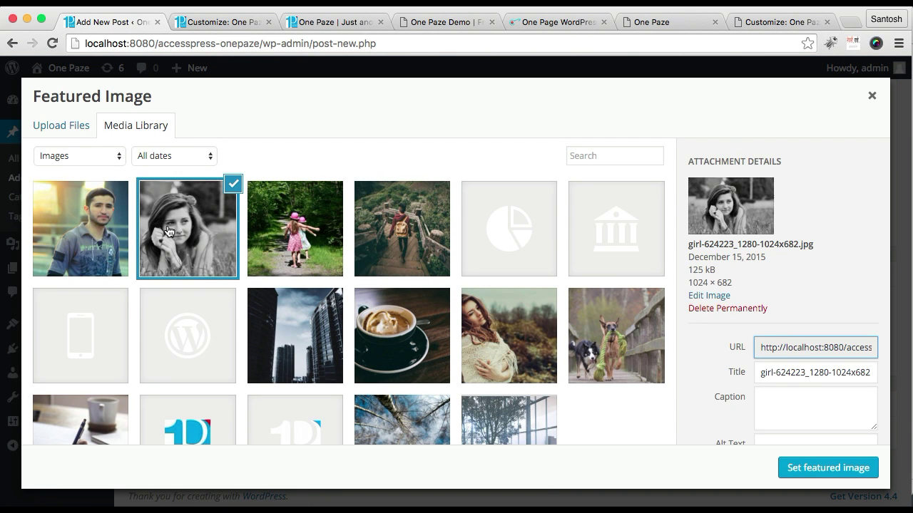
click(848, 468)
Publish the second testimonial post.
scroll(818, 279, up, 5)
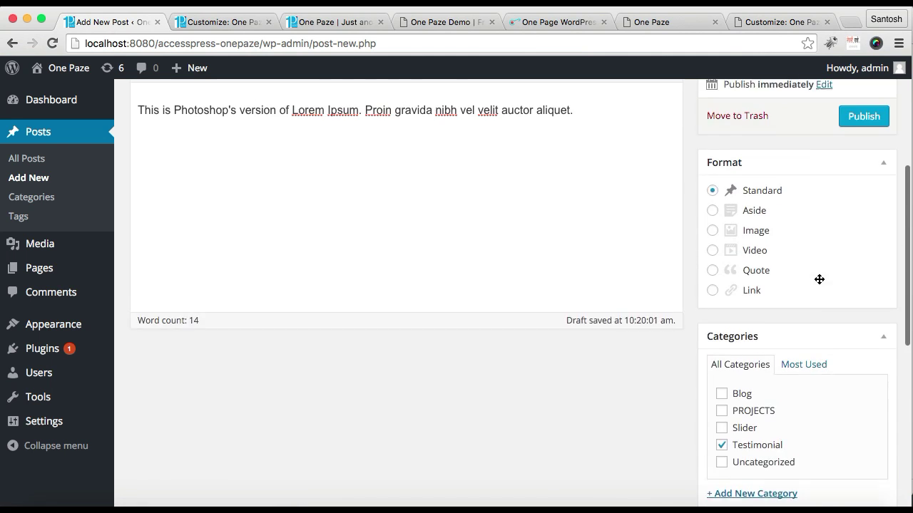
scroll(819, 279, up, 1)
click(858, 146)
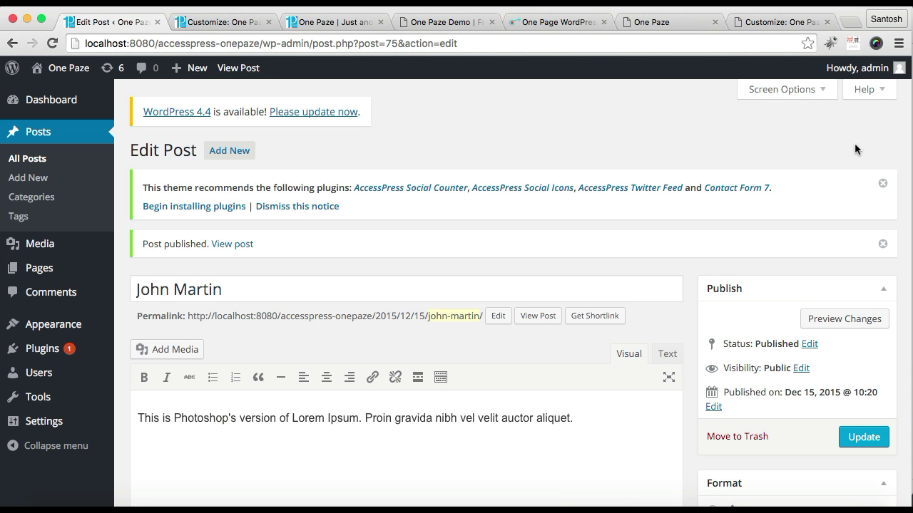
Reload the One Paze customizer, set the home page Testimonial Section's category to Testimonial, and save and publish the change.
click(214, 22)
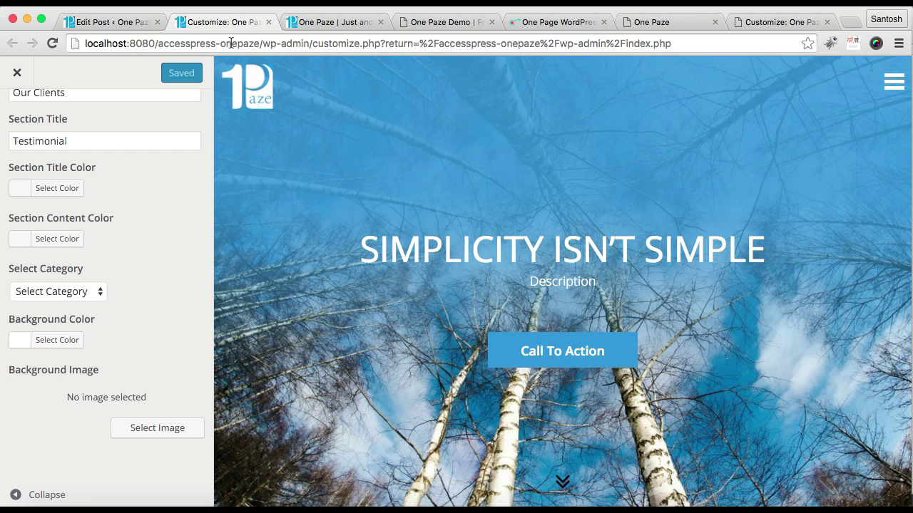
click(232, 43)
key(Return)
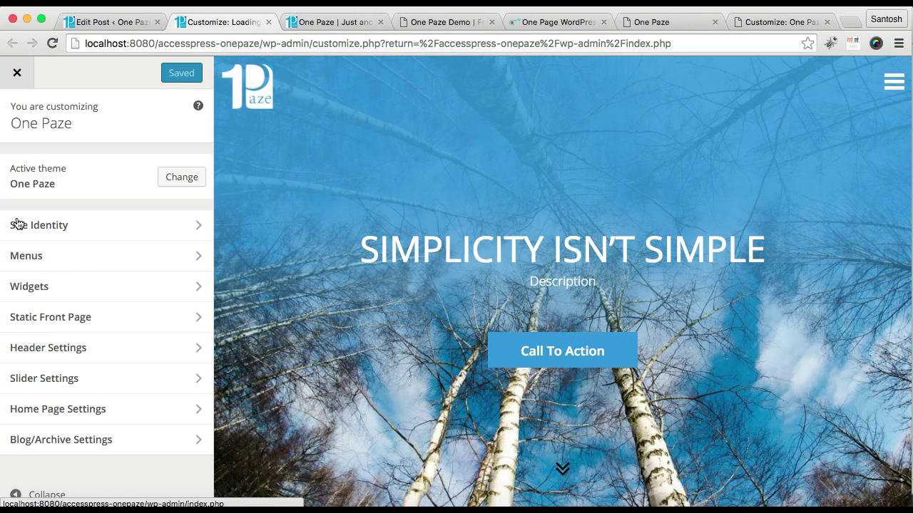
click(85, 410)
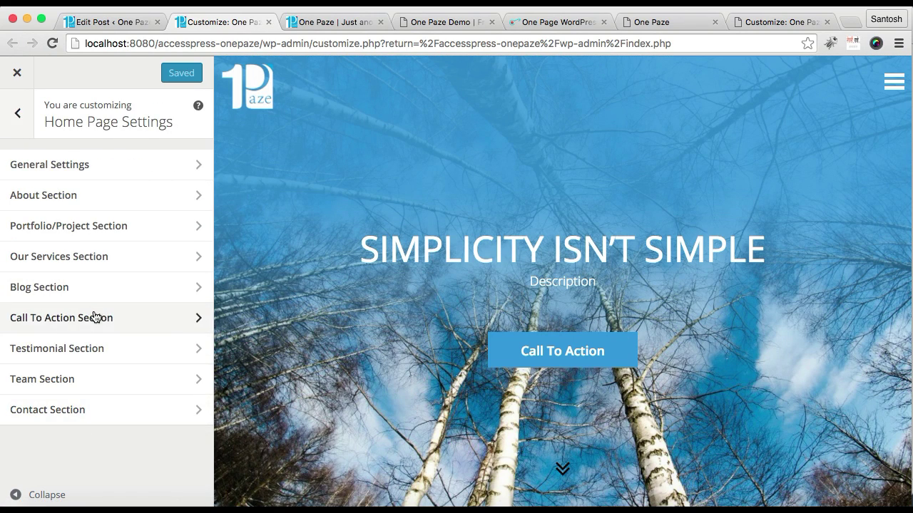
click(88, 356)
scroll(122, 371, down, 3)
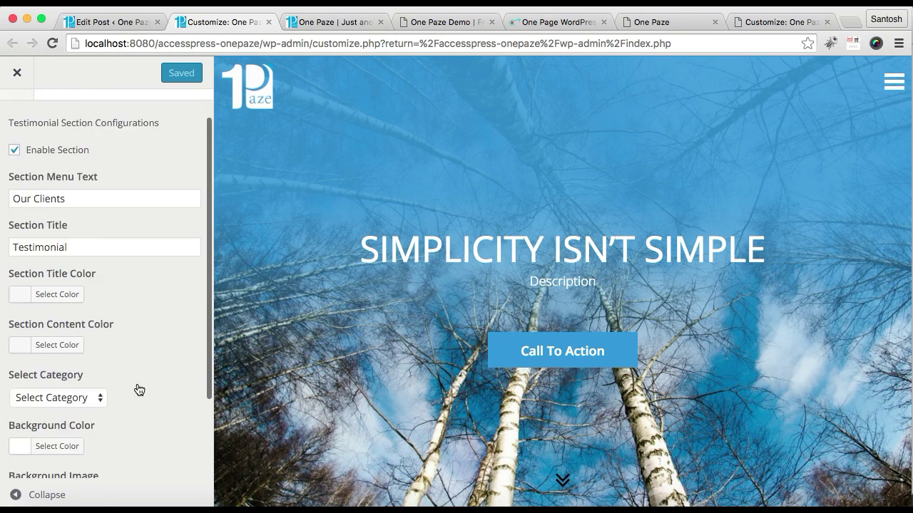
click(85, 289)
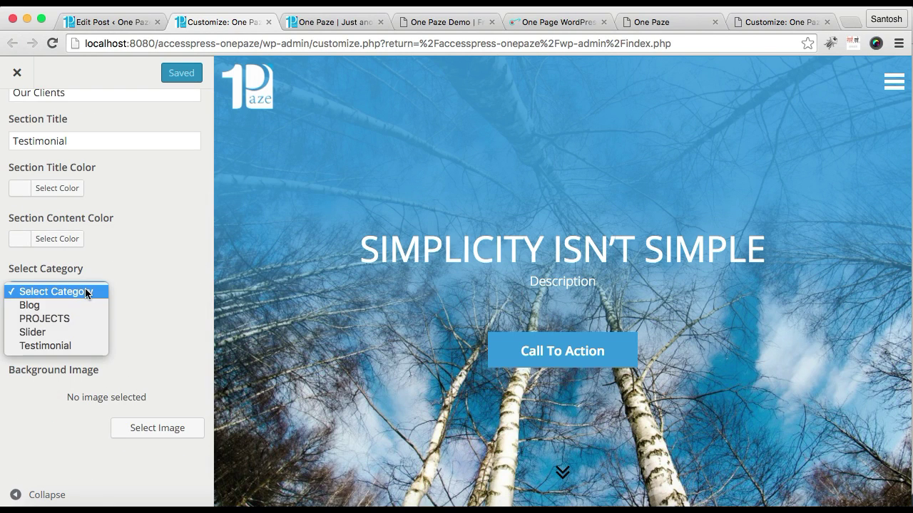
click(68, 348)
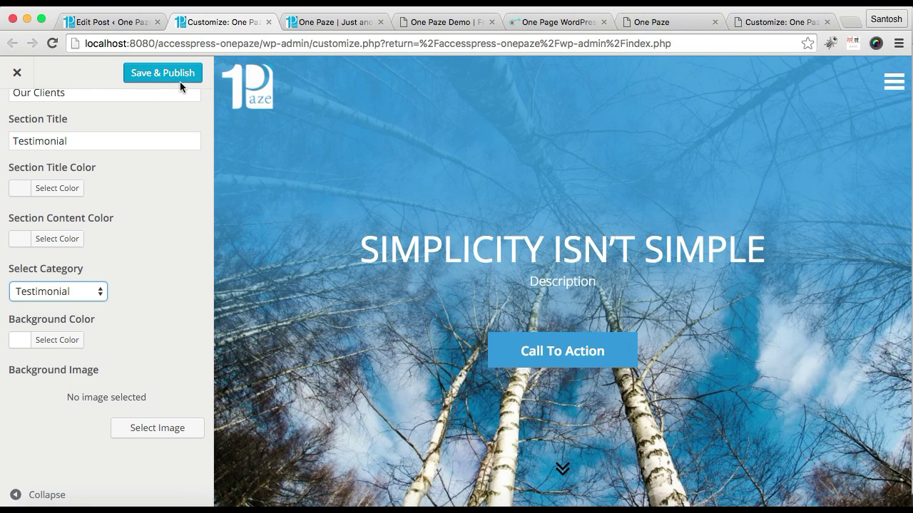
click(168, 75)
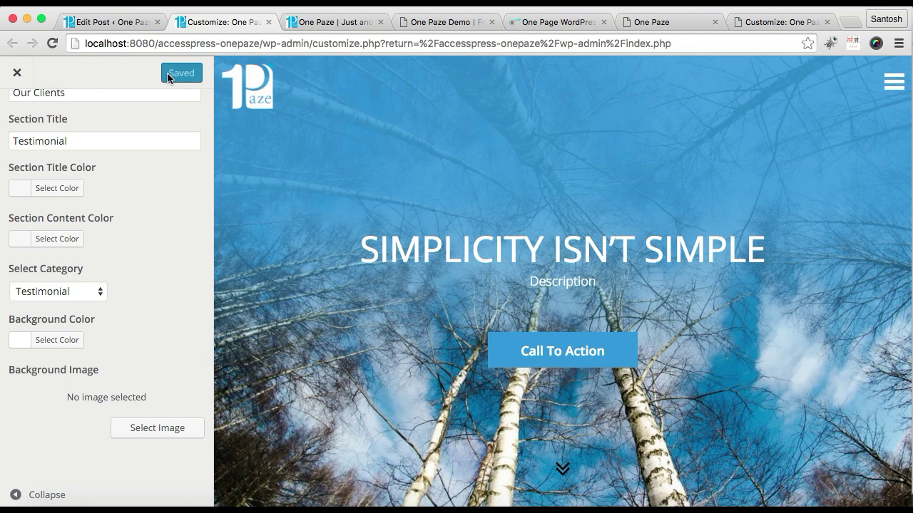
Reload the One Paze front page and review its Testimonial, Recent Blogs and call to action sections.
click(331, 21)
click(345, 45)
key(Return)
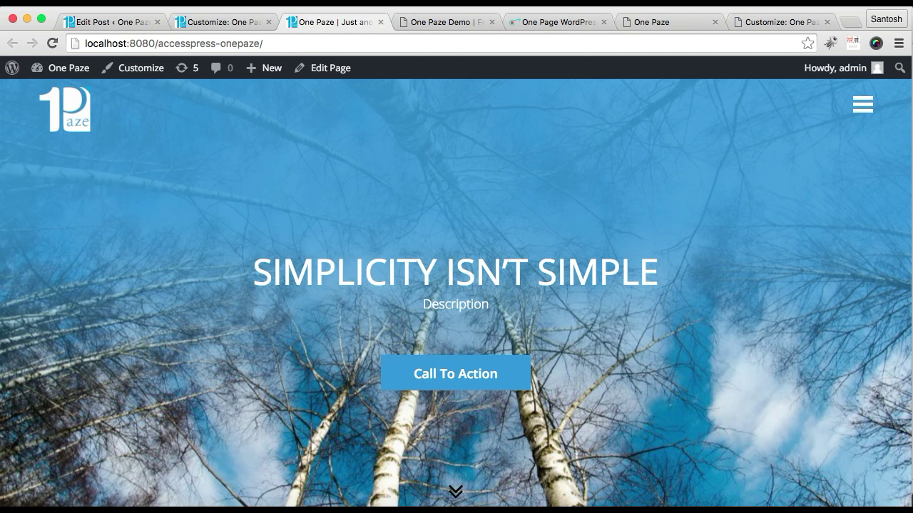
scroll(611, 311, down, 20)
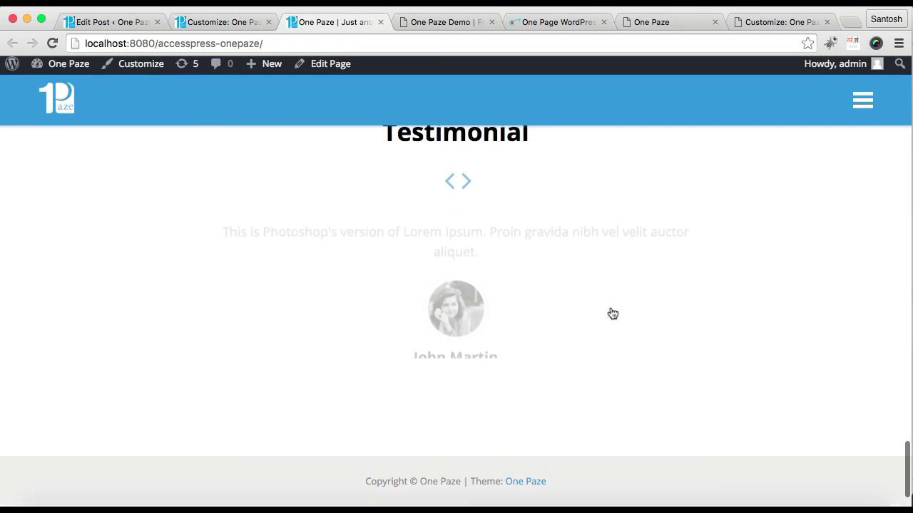
scroll(611, 312, up, 3)
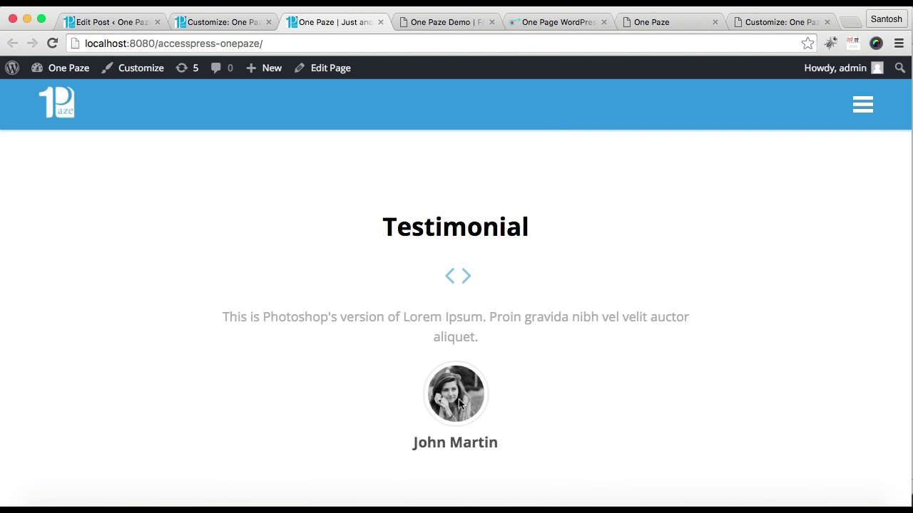
scroll(554, 236, down, 10)
scroll(555, 236, up, 3)
scroll(555, 241, down, 3)
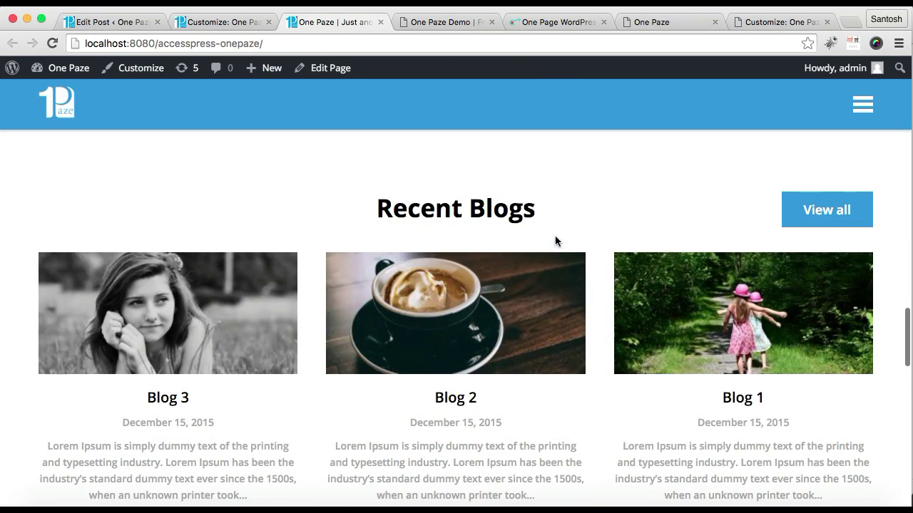
scroll(457, 253, down, 5)
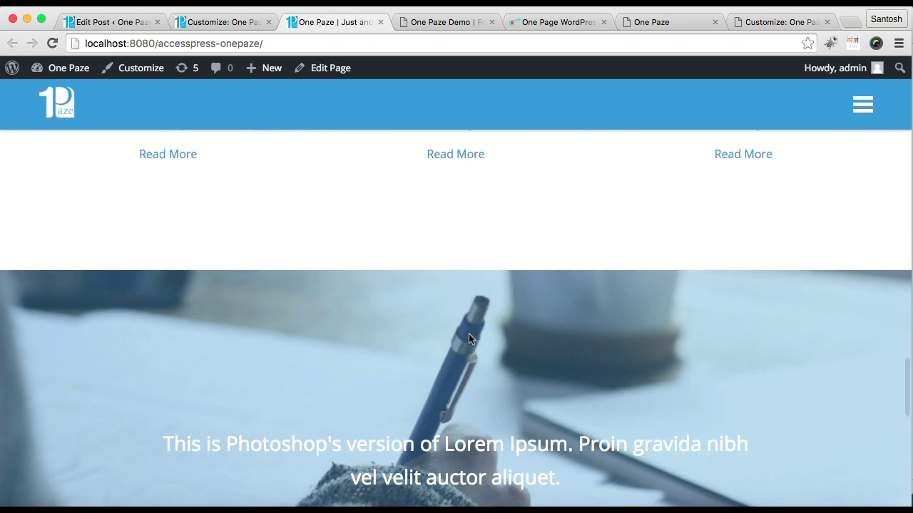
scroll(467, 313, down, 3)
scroll(404, 310, down, 5)
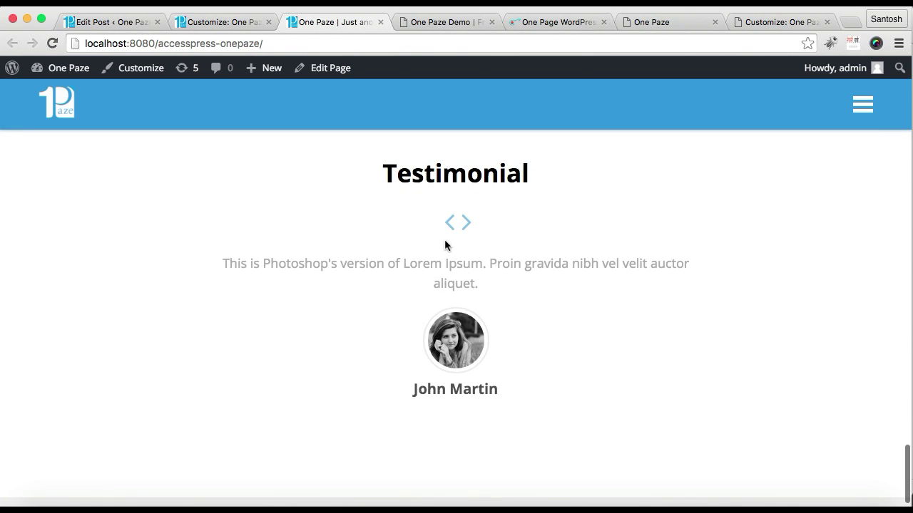
scroll(444, 242, down, 1)
scroll(444, 244, up, 3)
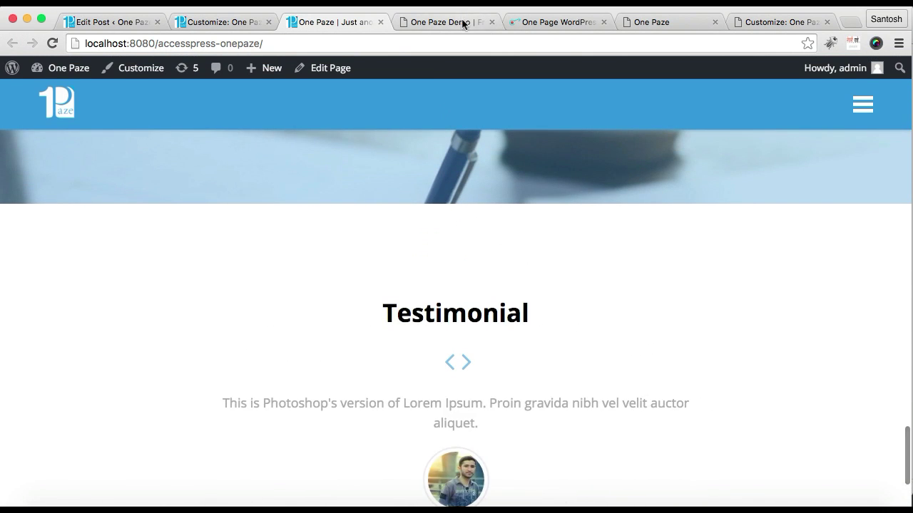
Examine the sections around the testimonials on the One Paze demo site, including Team, the contact map and the blog.
click(464, 22)
scroll(537, 367, down, 8)
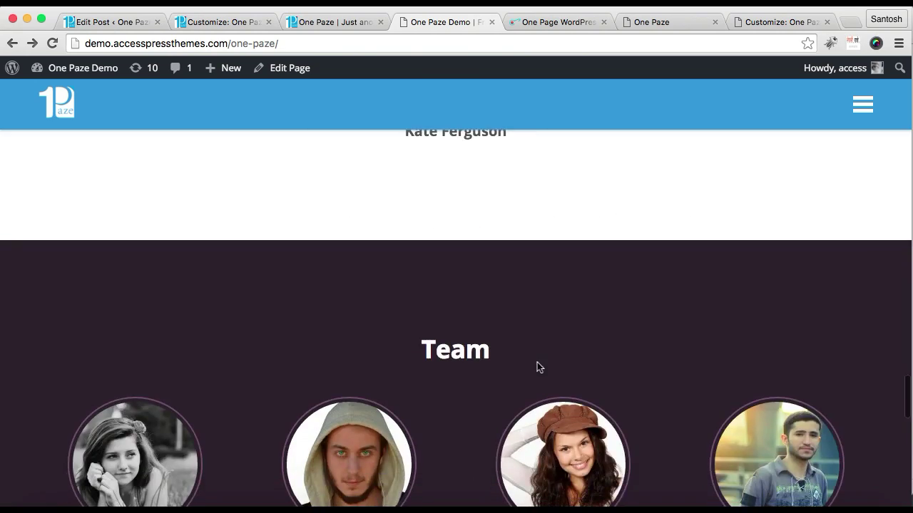
scroll(538, 367, up, 3)
scroll(538, 367, down, 1)
scroll(538, 366, down, 10)
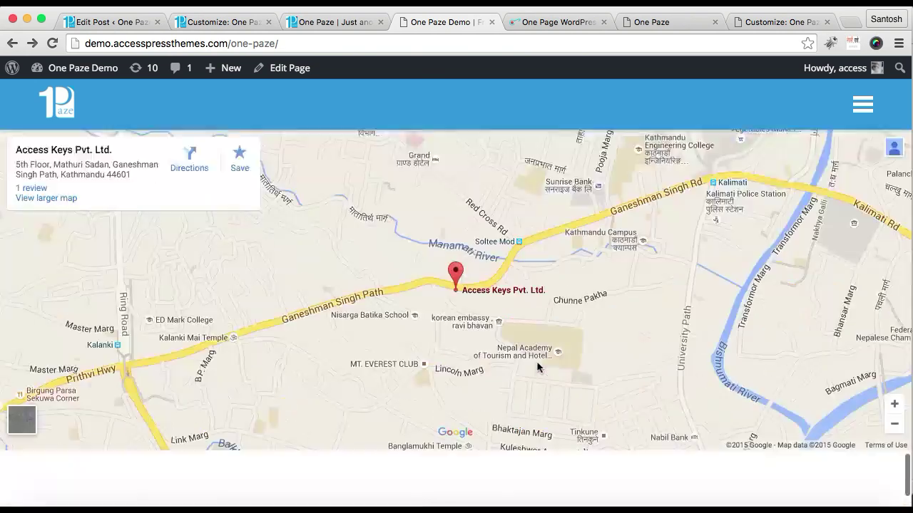
scroll(537, 366, up, 12)
scroll(538, 367, up, 10)
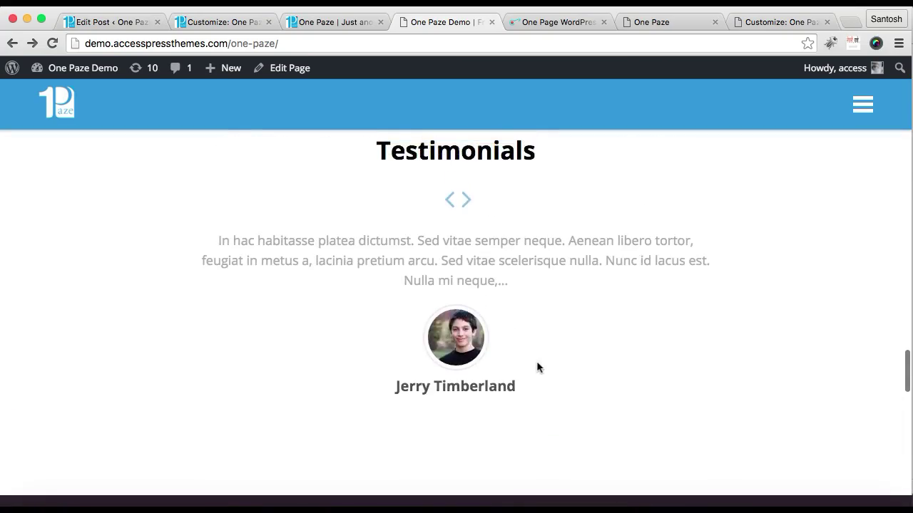
scroll(538, 367, up, 5)
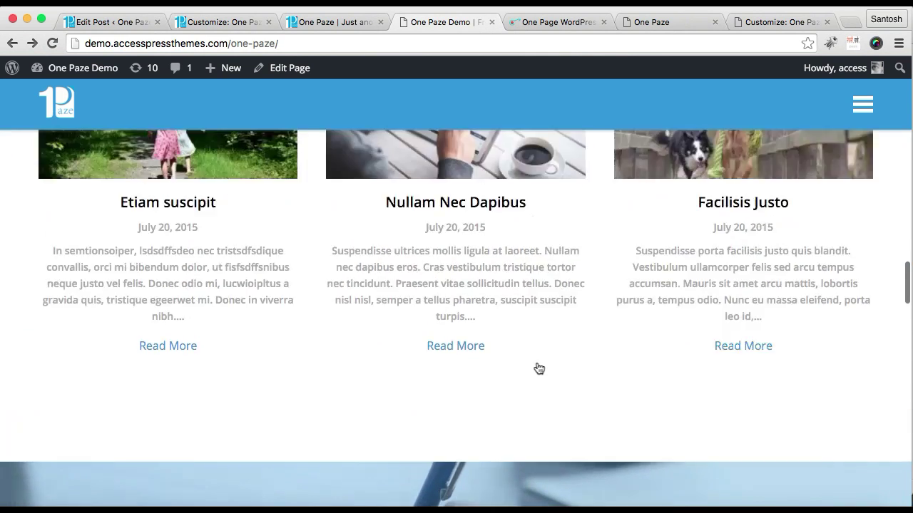
Read the Configuring Home Page instructions on parallax and static front page settings in the One Paze documentation.
click(640, 25)
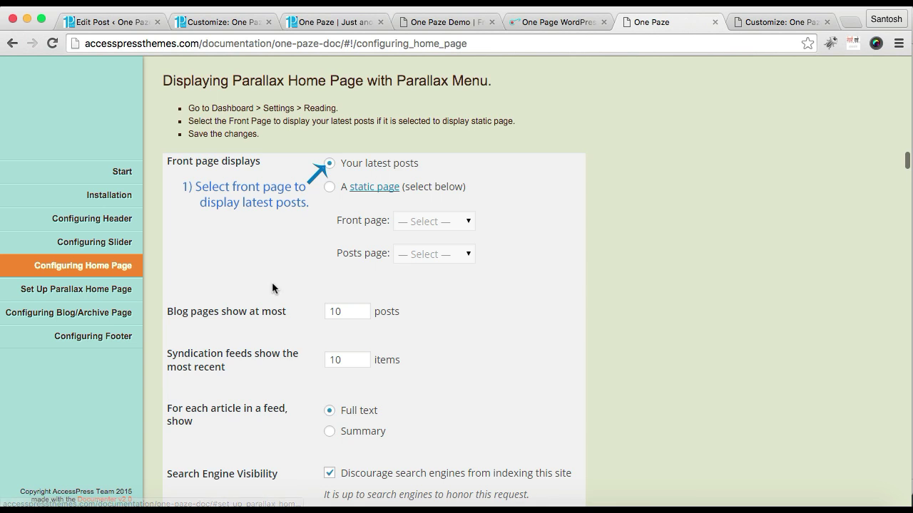
scroll(408, 365, down, 8)
scroll(408, 371, down, 5)
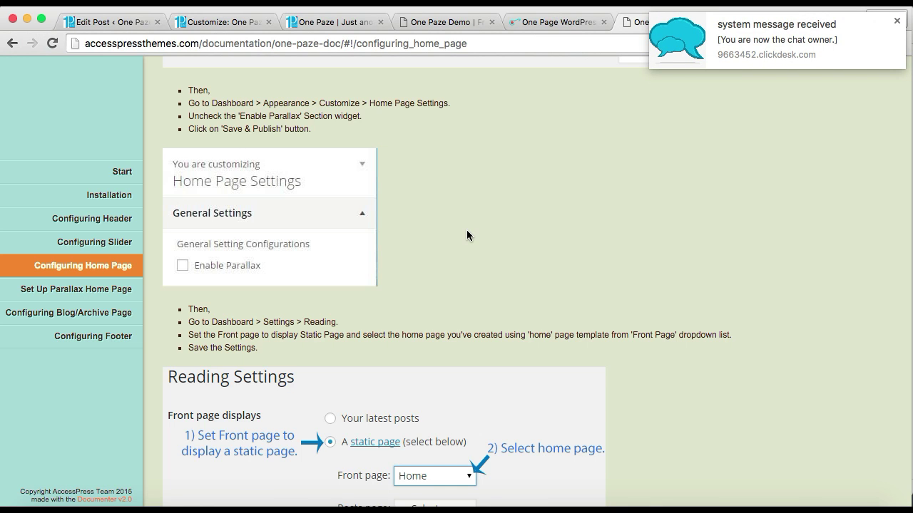
click(896, 22)
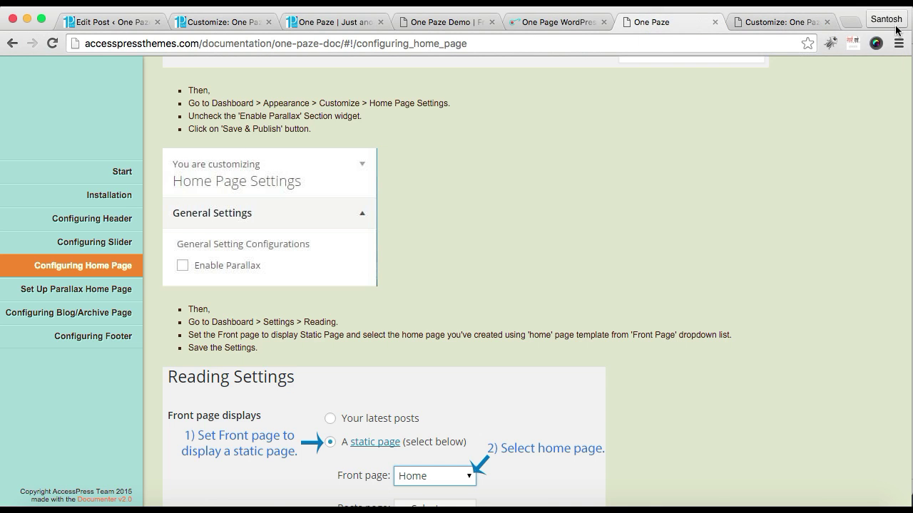